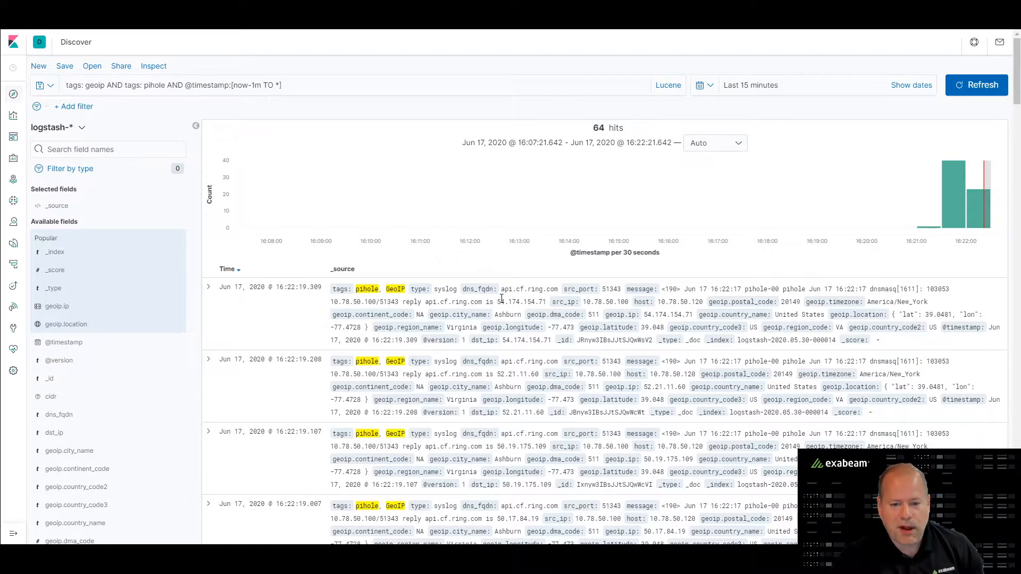
- Examine the newest Pi-hole log entry's DNS name and message, plus the tag and one-minute timestamp conditions in the search query
left_click_drag(504, 289, 559, 288)
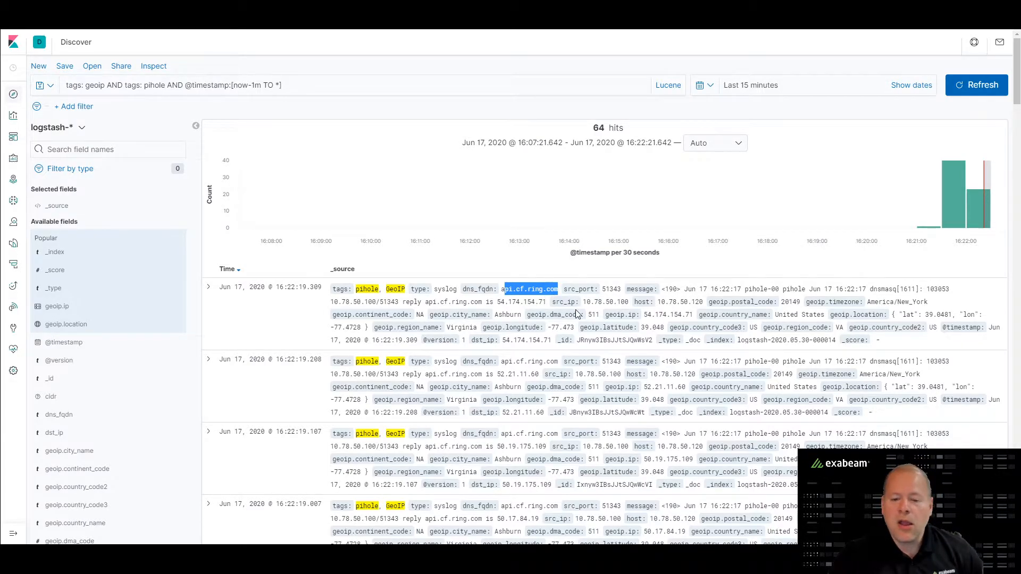
left_click(629, 291)
left_click_drag(629, 290, 546, 302)
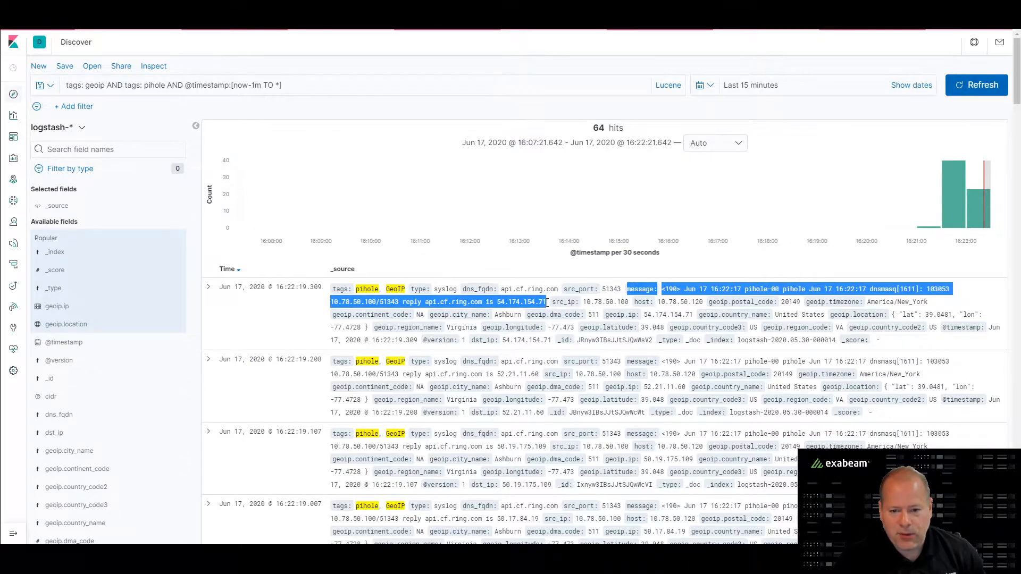
left_click(673, 290)
left_click_drag(662, 289, 784, 291)
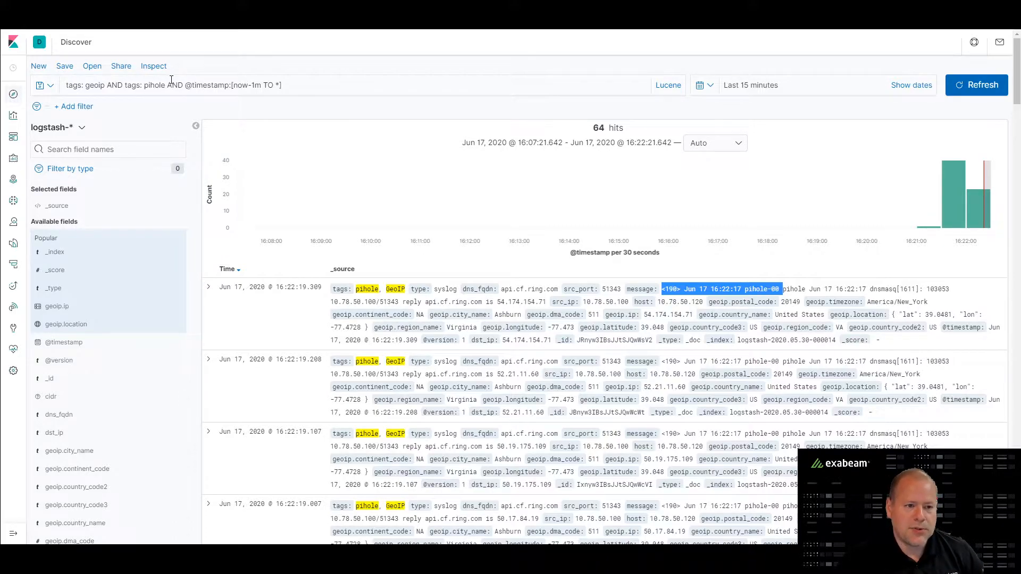
left_click_drag(166, 86, 64, 85)
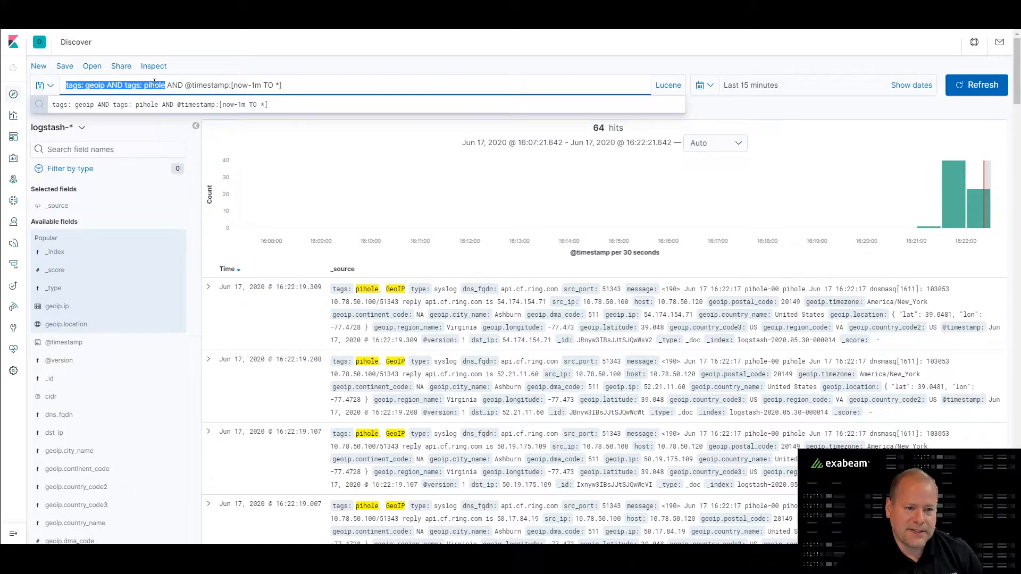
left_click(172, 85)
left_click_drag(167, 85, 296, 87)
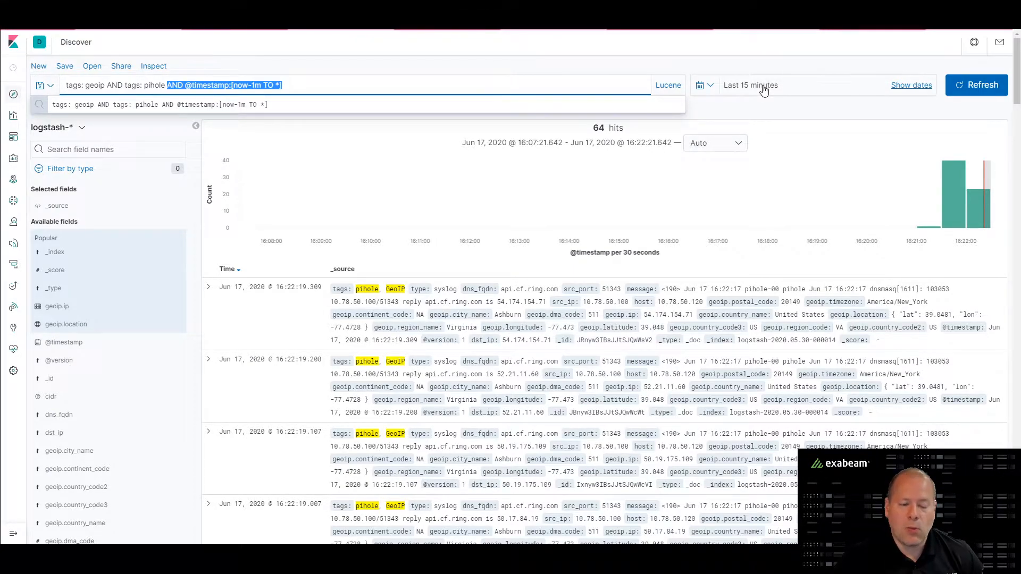
left_click(276, 85)
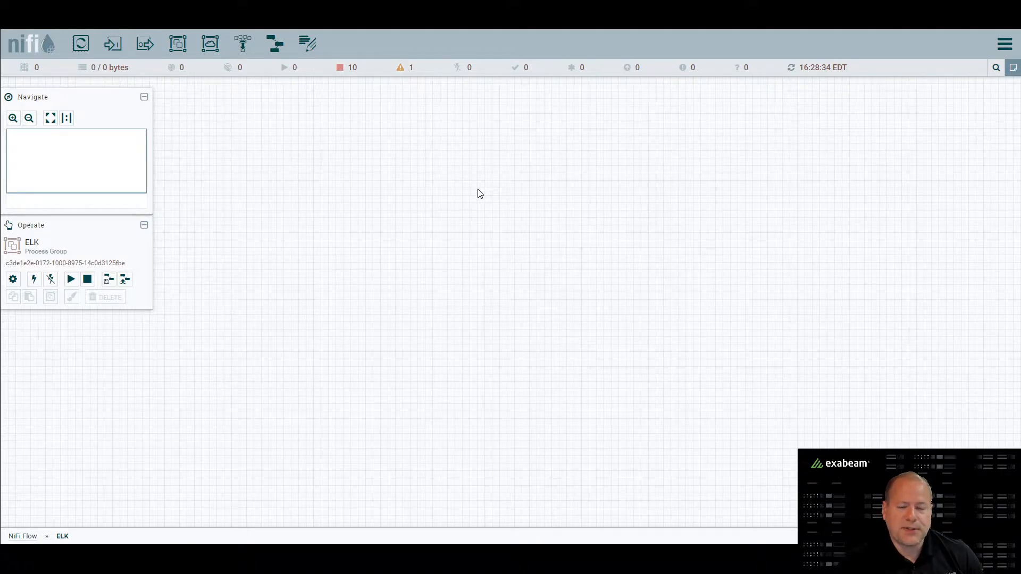
- Add a QueryElasticsearchHttp processor to the ELK process group and place it near the canvas's upper middle
left_click_drag(81, 44, 524, 243)
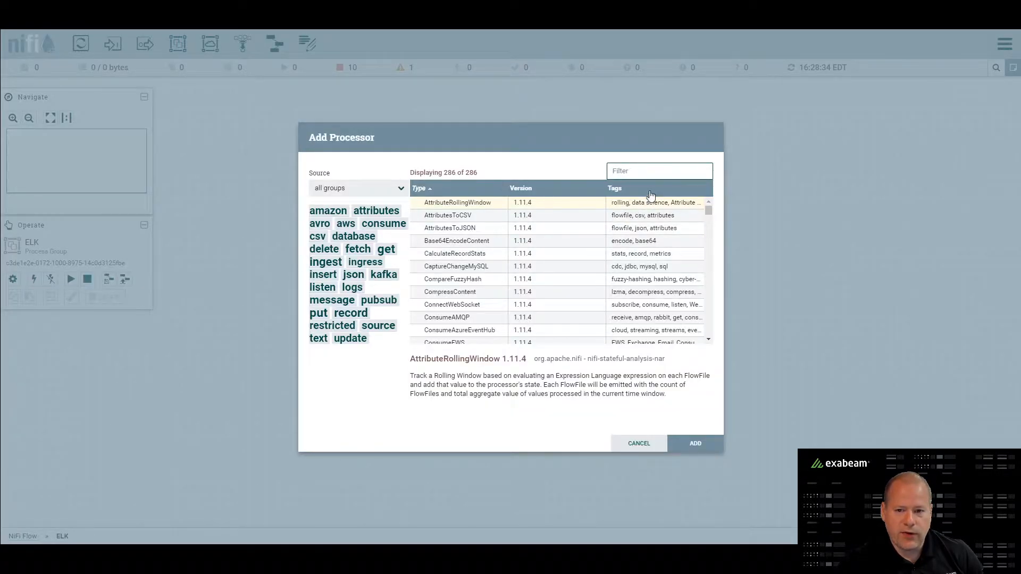
type("elastic")
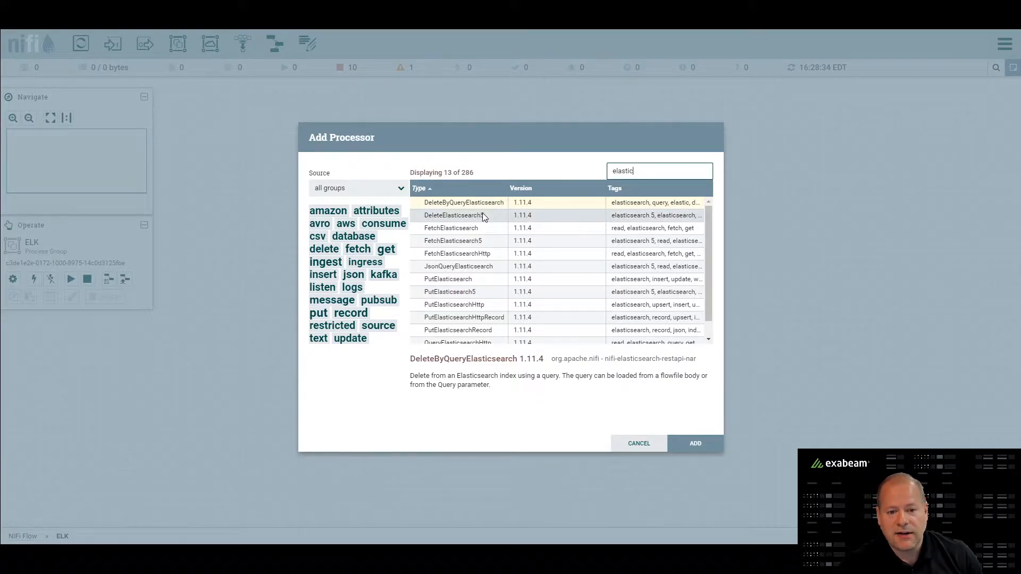
left_click_drag(709, 263, 706, 289)
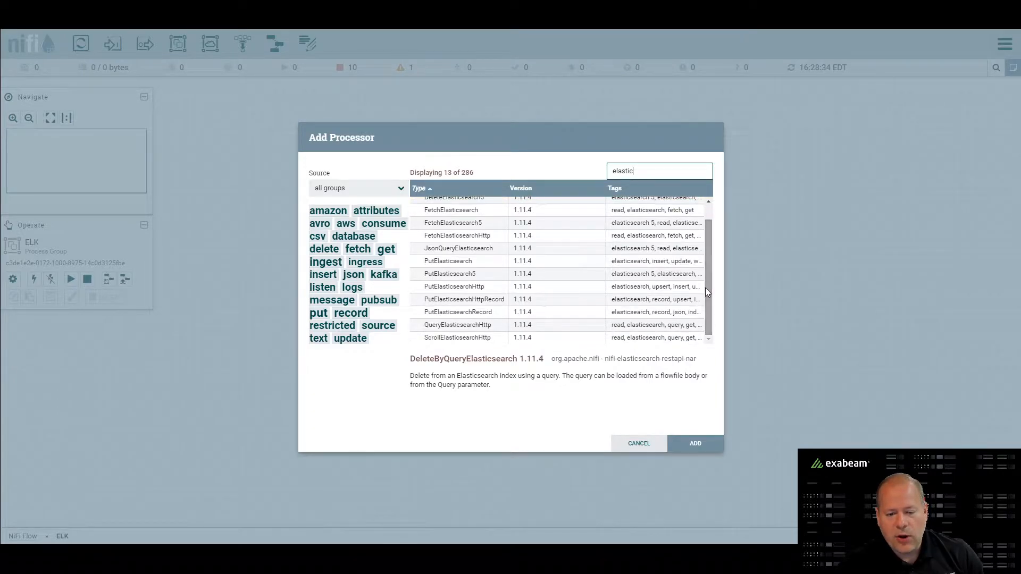
left_click(449, 327)
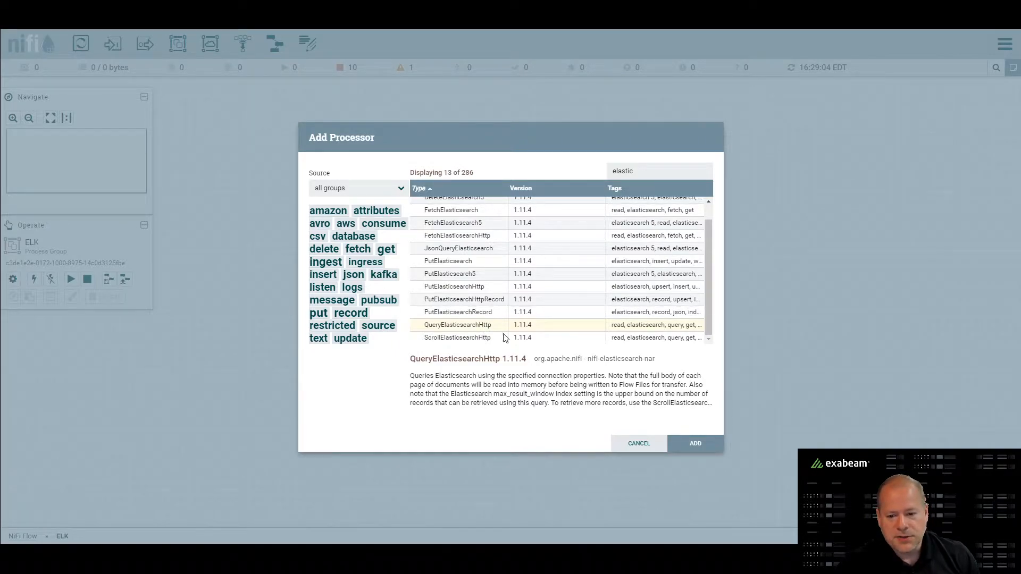
left_click(694, 444)
left_click_drag(661, 287, 555, 162)
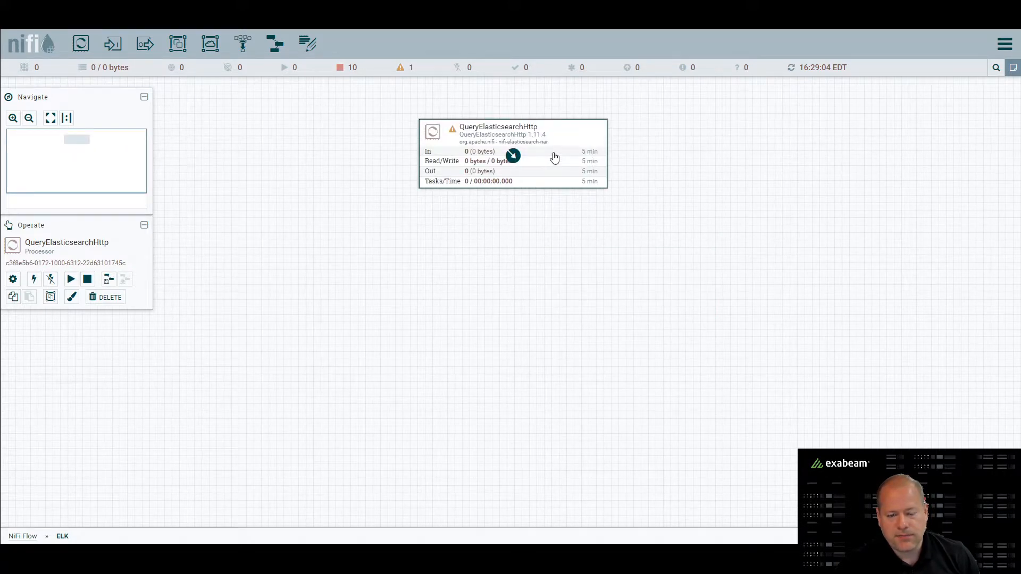
- Open the QueryElasticsearchHttp processor's configuration and automatically terminate its failure and retry relationships
double_click(555, 150)
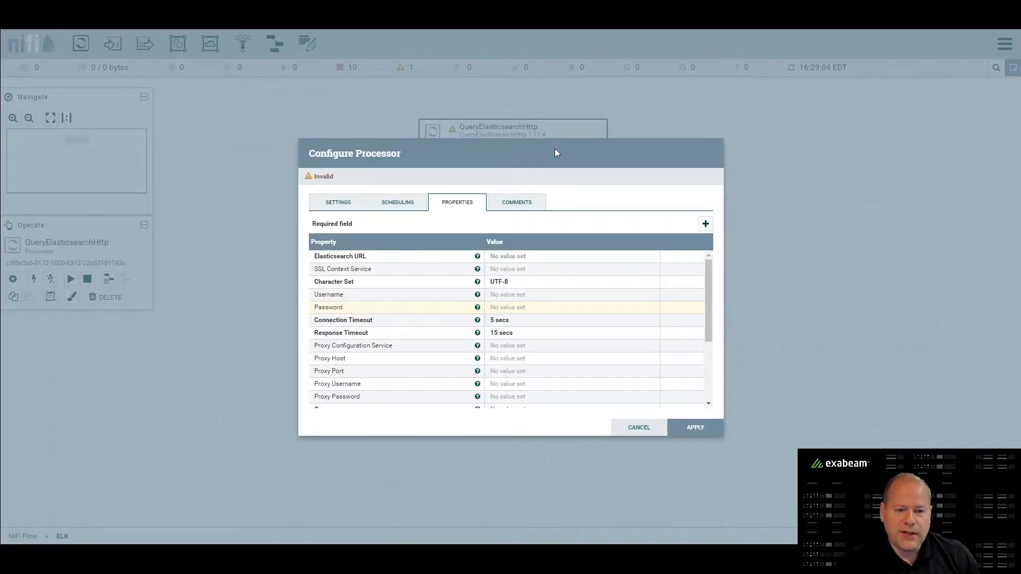
left_click(331, 203)
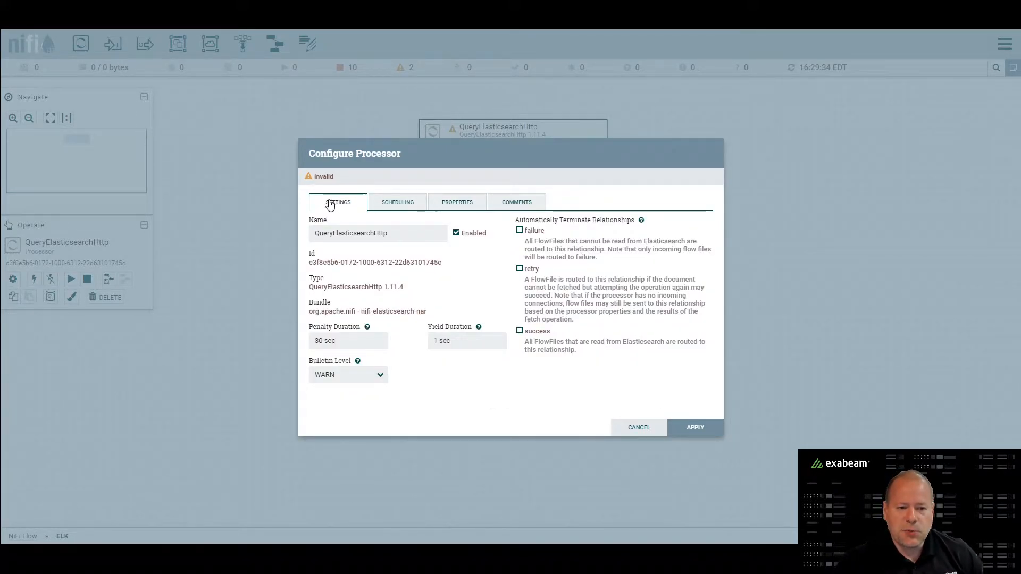
left_click_drag(325, 205, 352, 205)
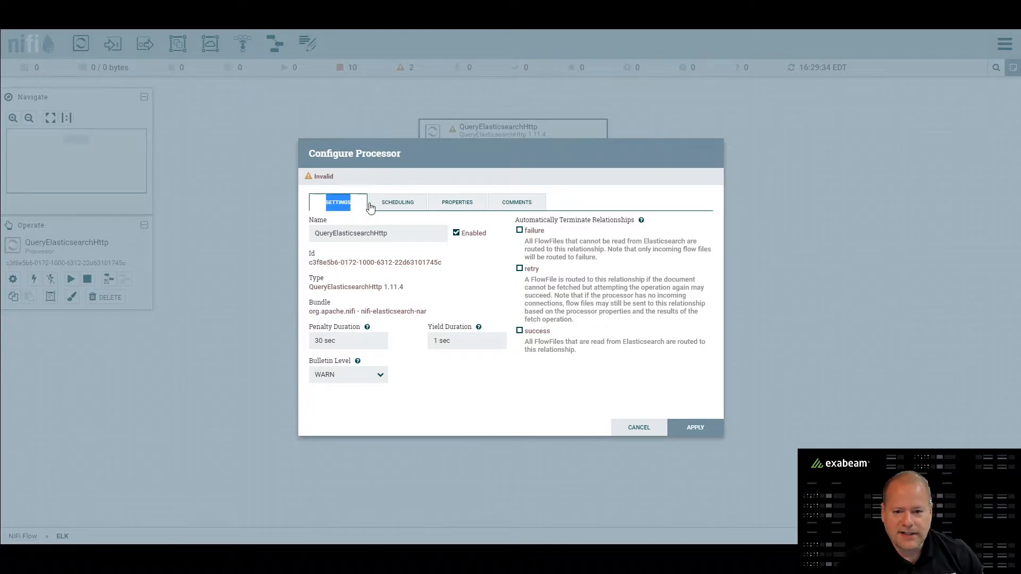
left_click(532, 233)
left_click(532, 270)
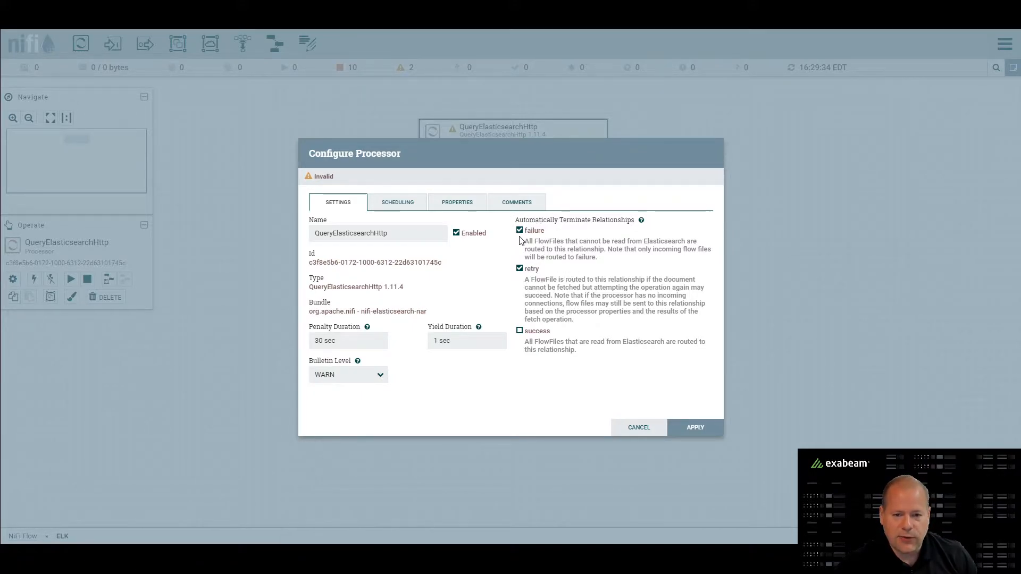
- Set the processor's run schedule to 1 min
left_click(399, 206)
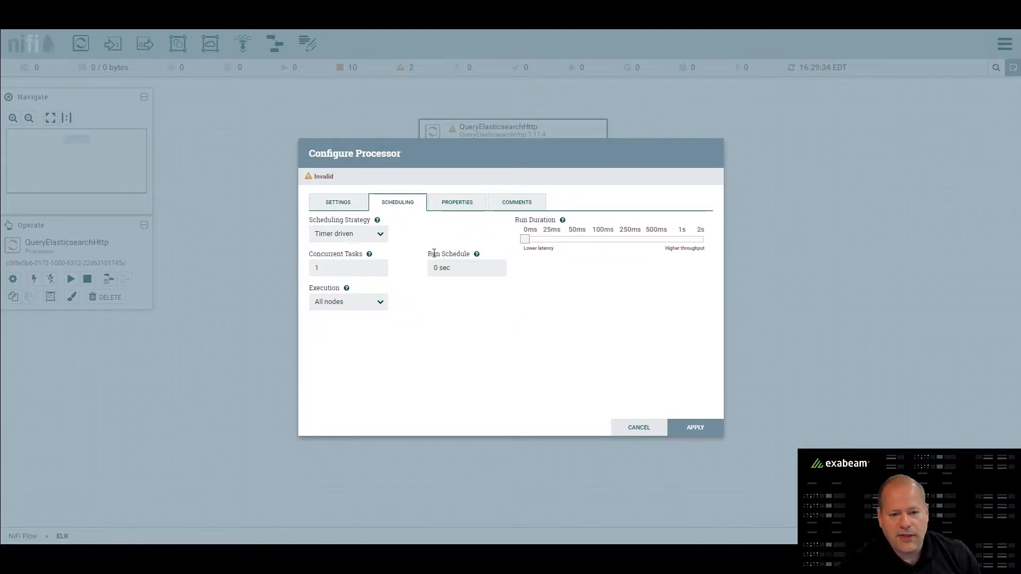
left_click_drag(430, 256, 466, 253)
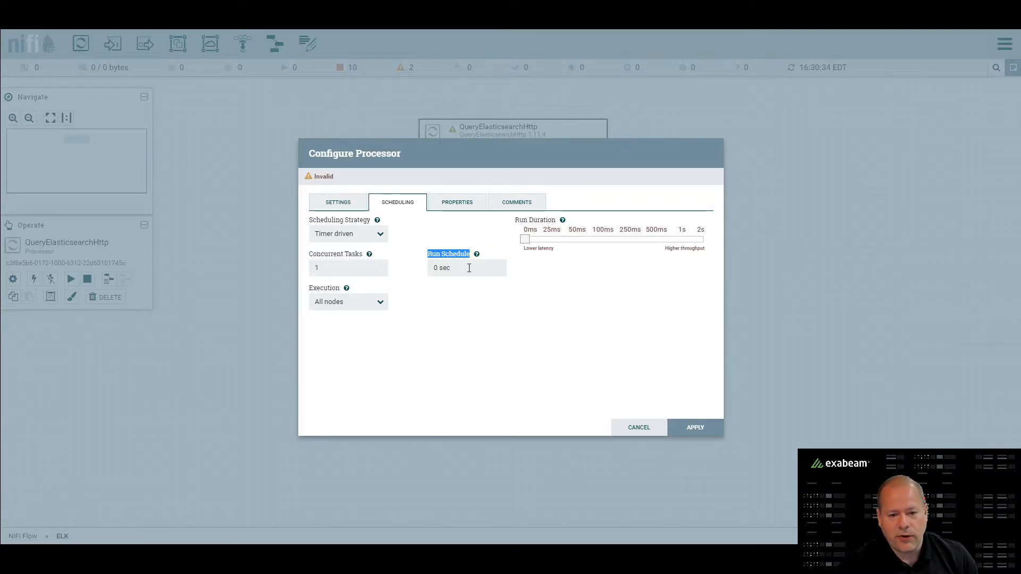
left_click_drag(469, 267, 430, 266)
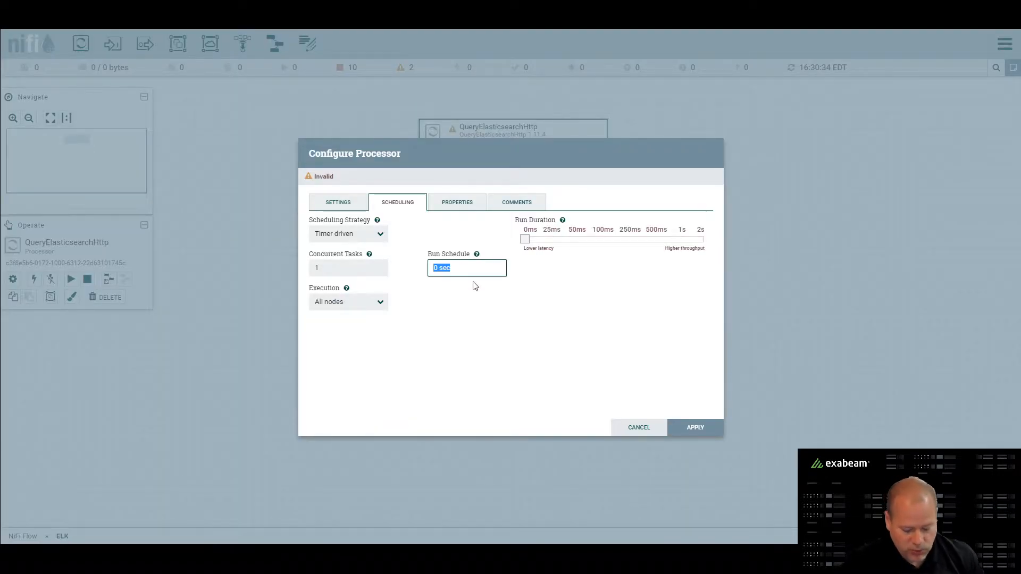
type("1 min")
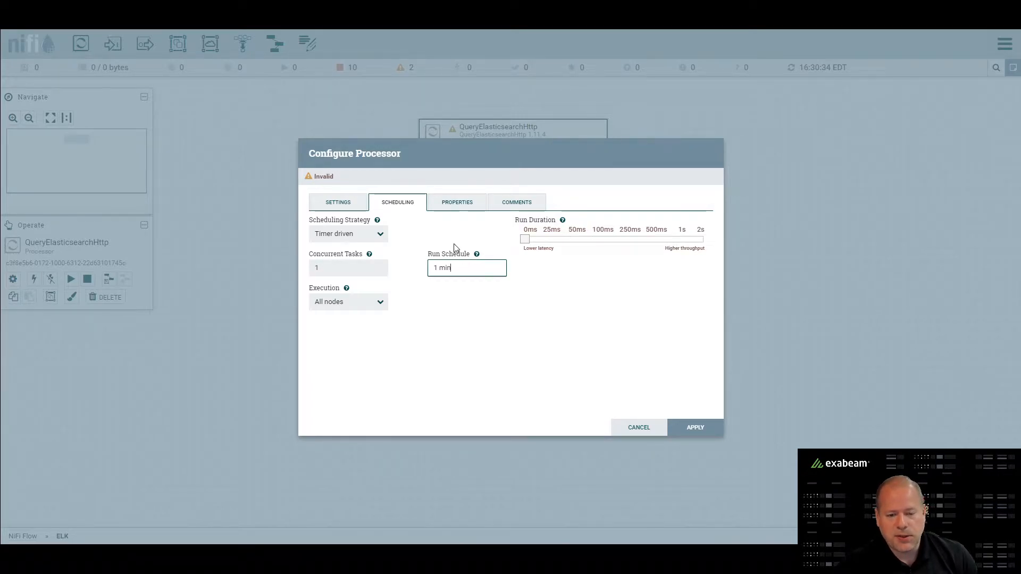
left_click(457, 204)
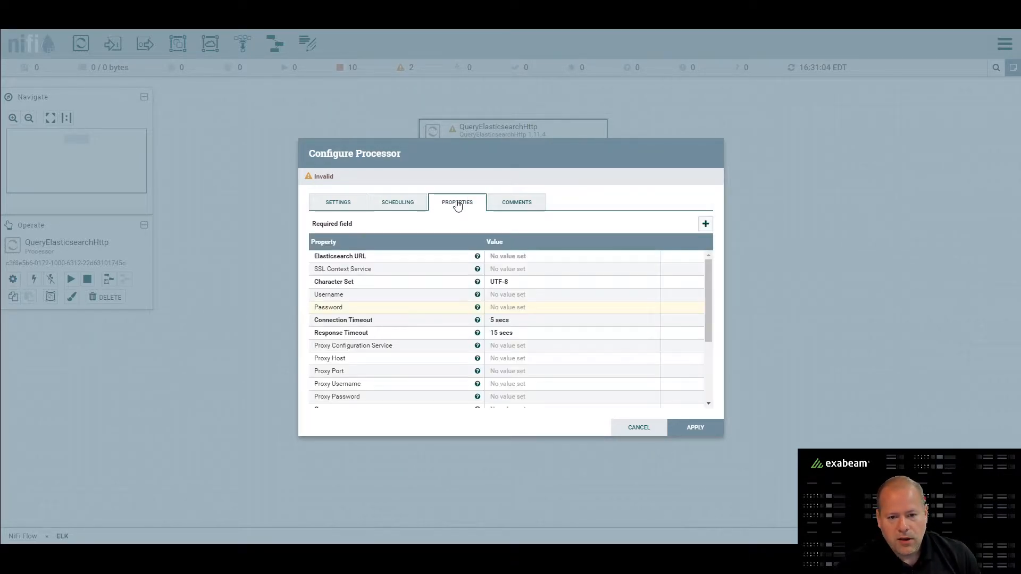
left_click(509, 258)
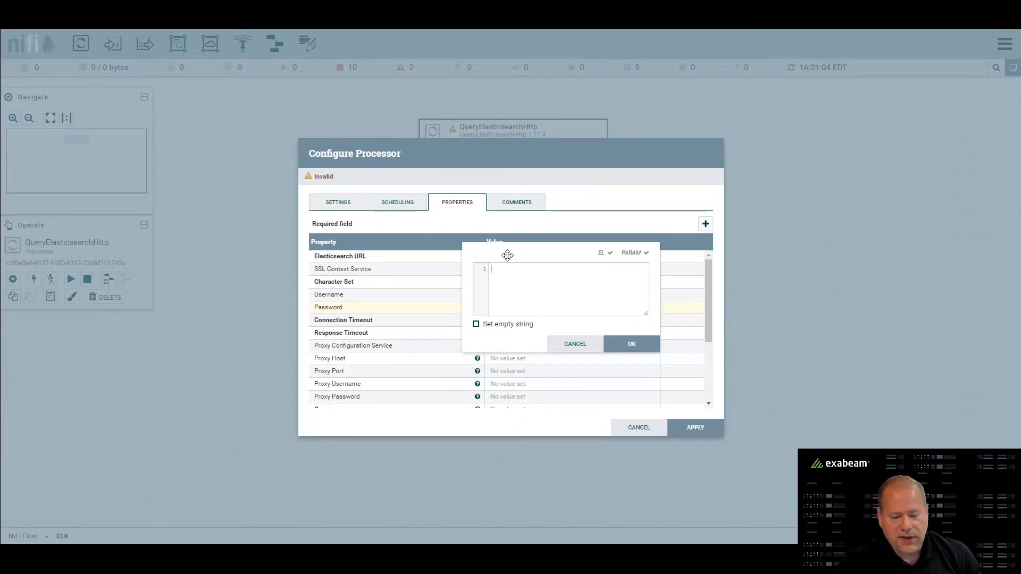
type("http:")
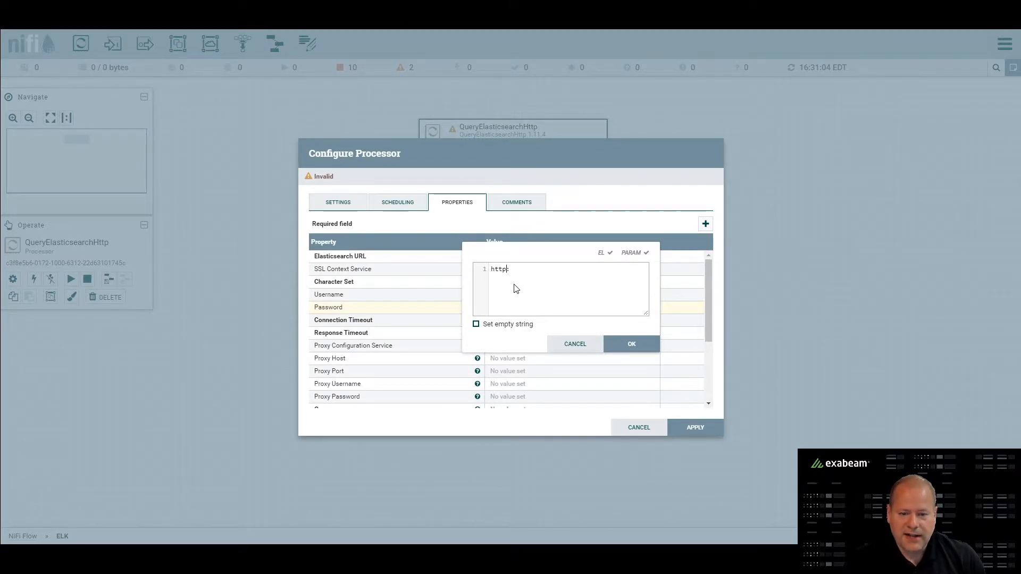
type("//ela")
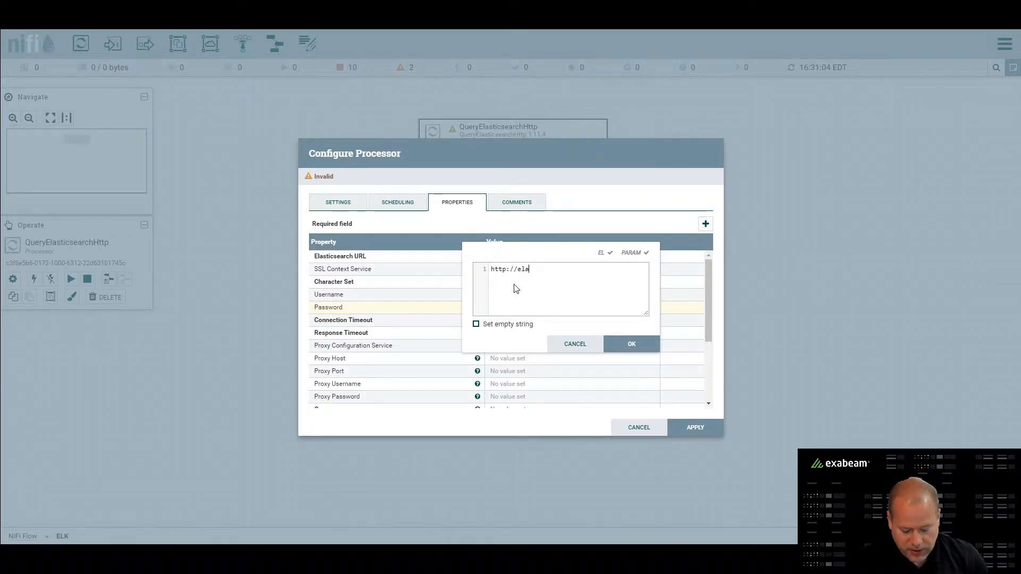
type("stic:")
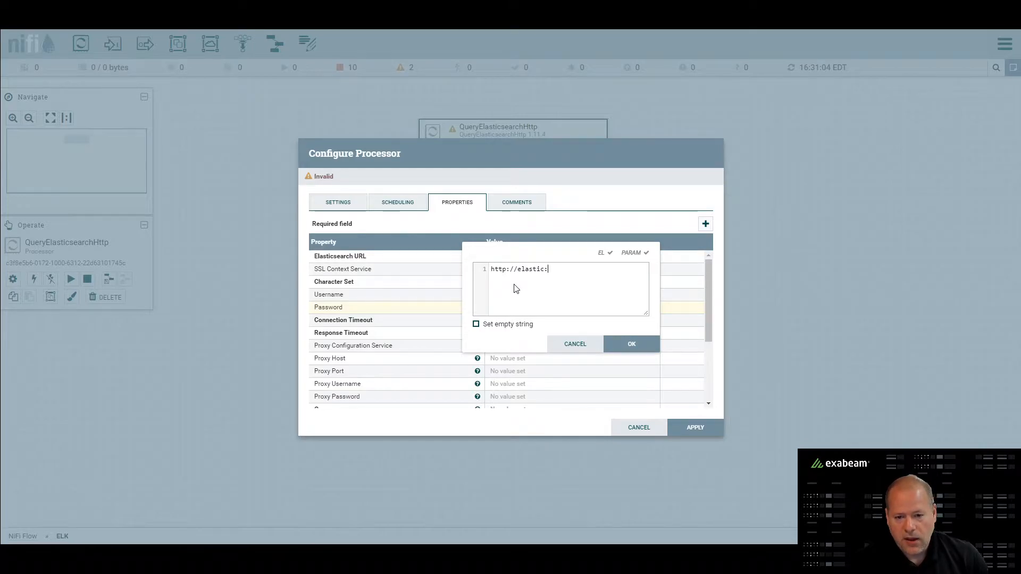
type("9200")
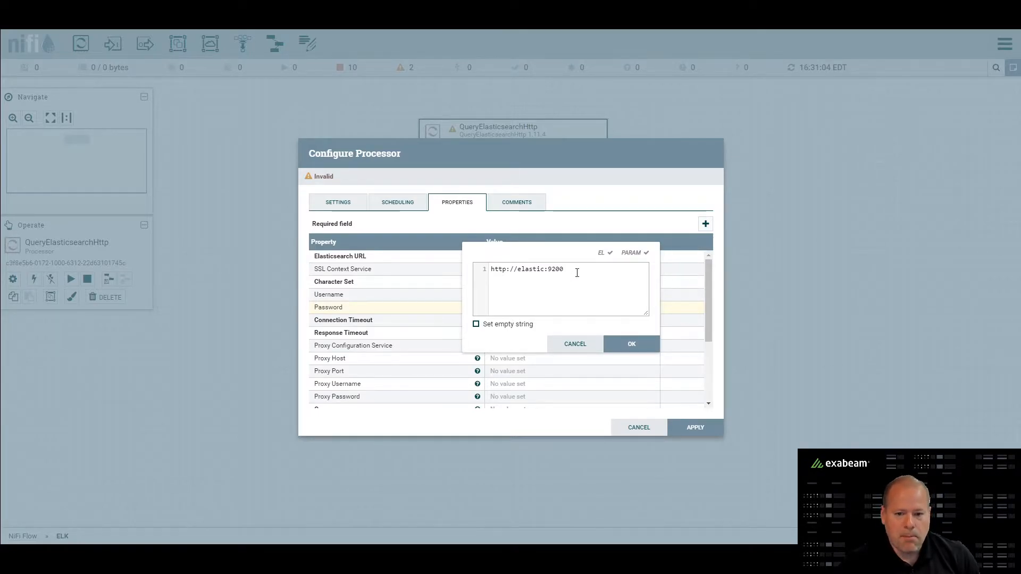
left_click_drag(569, 271, 548, 269)
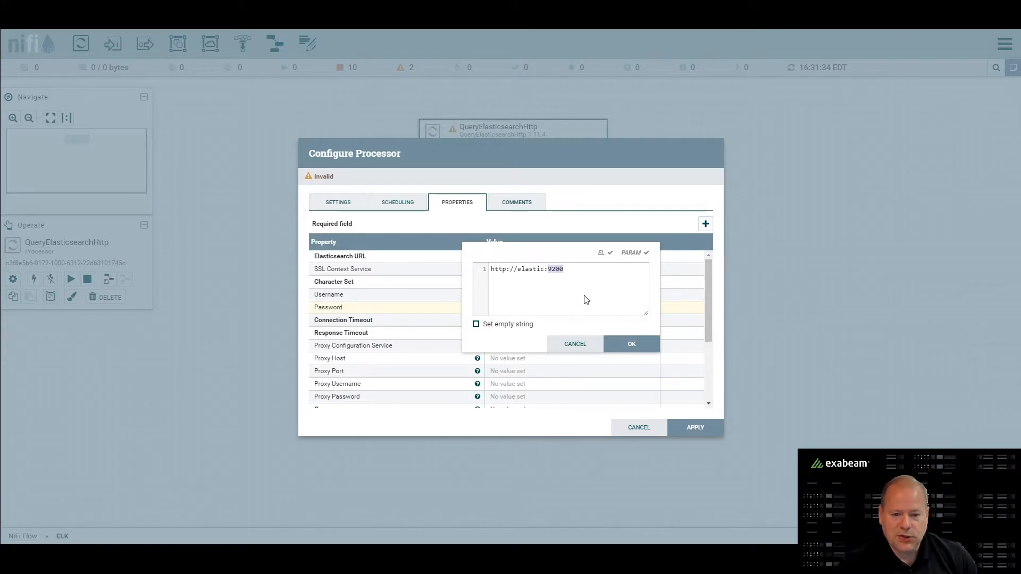
left_click(644, 345)
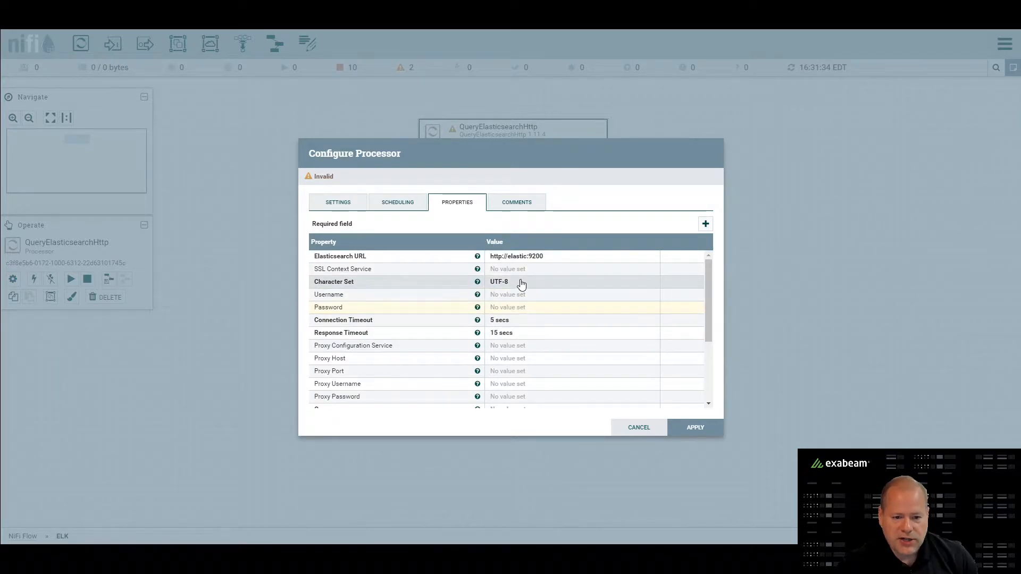
scroll(522, 287, "down", 5)
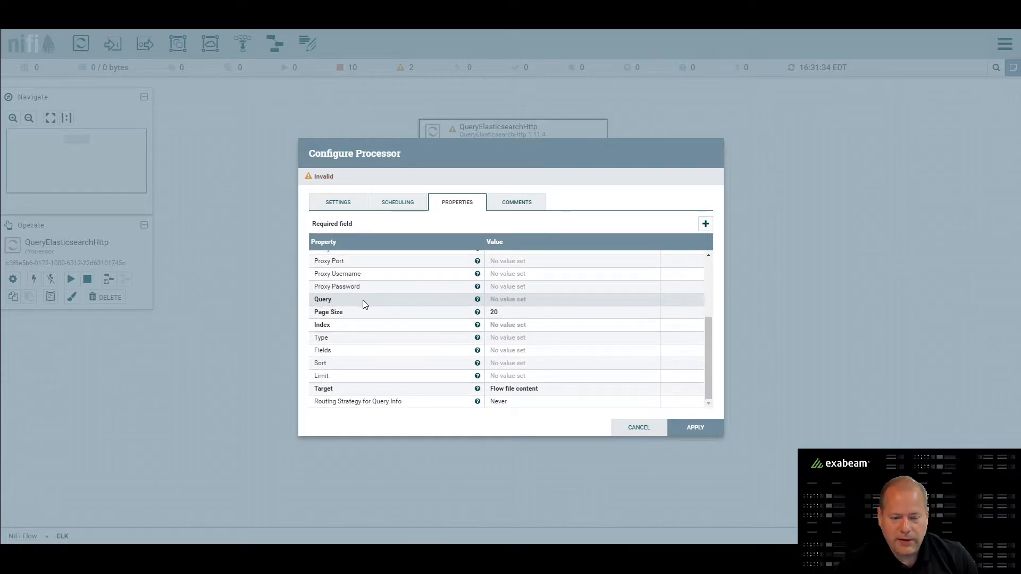
left_click(505, 299)
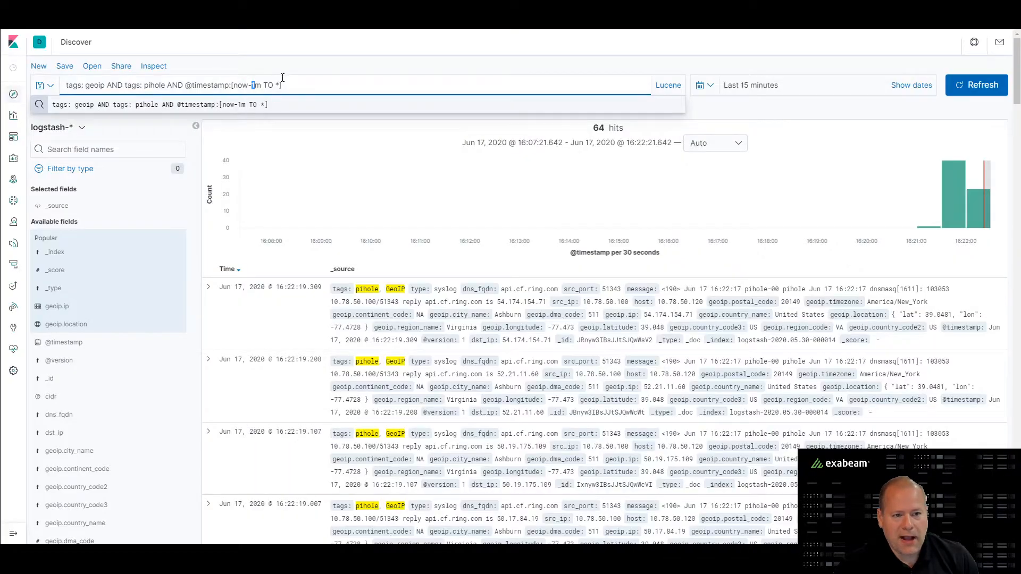
left_click_drag(299, 84, 65, 85)
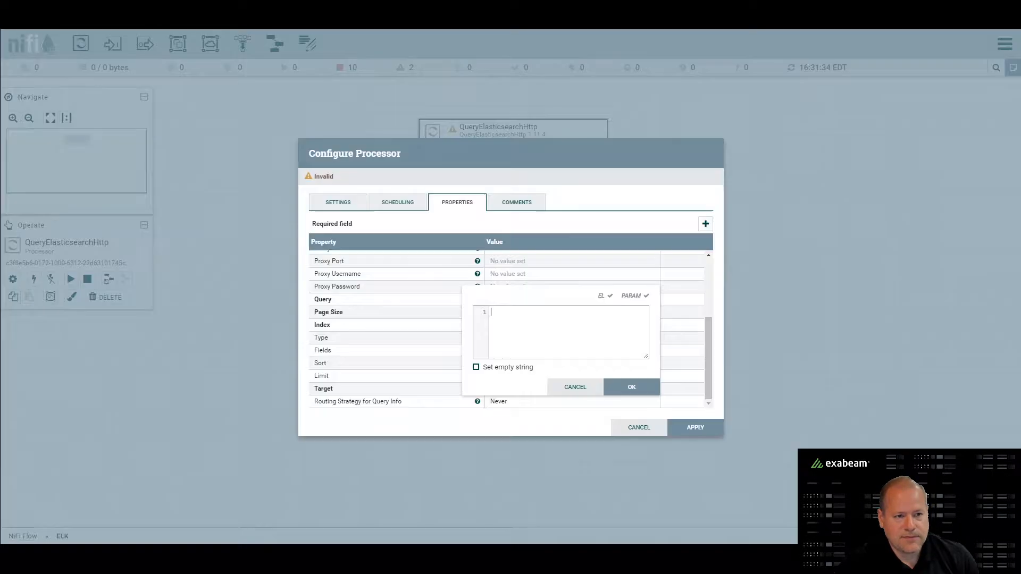
type("tags: pihole AND @timestamp:[now-1m TO *]")
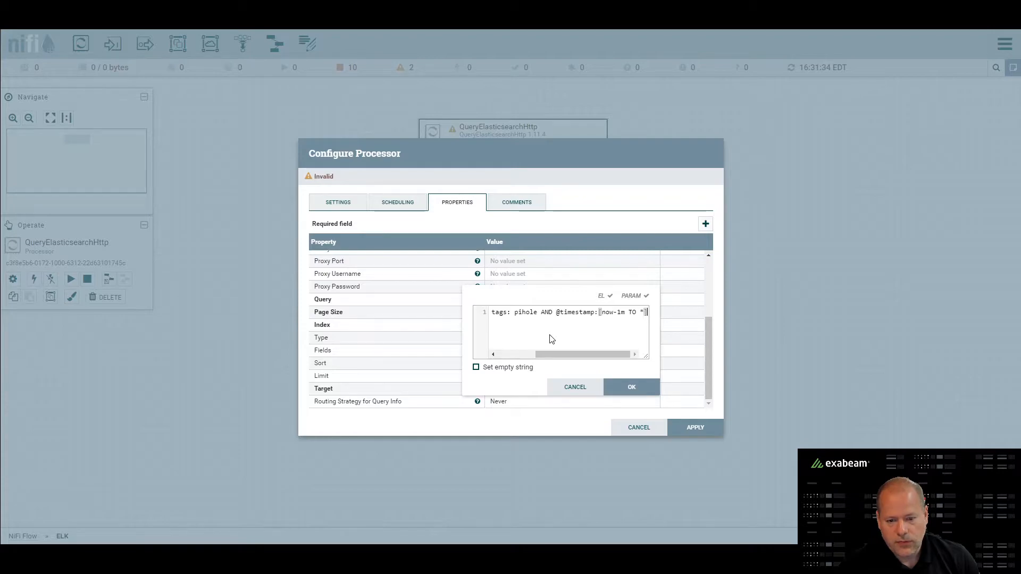
left_click(630, 387)
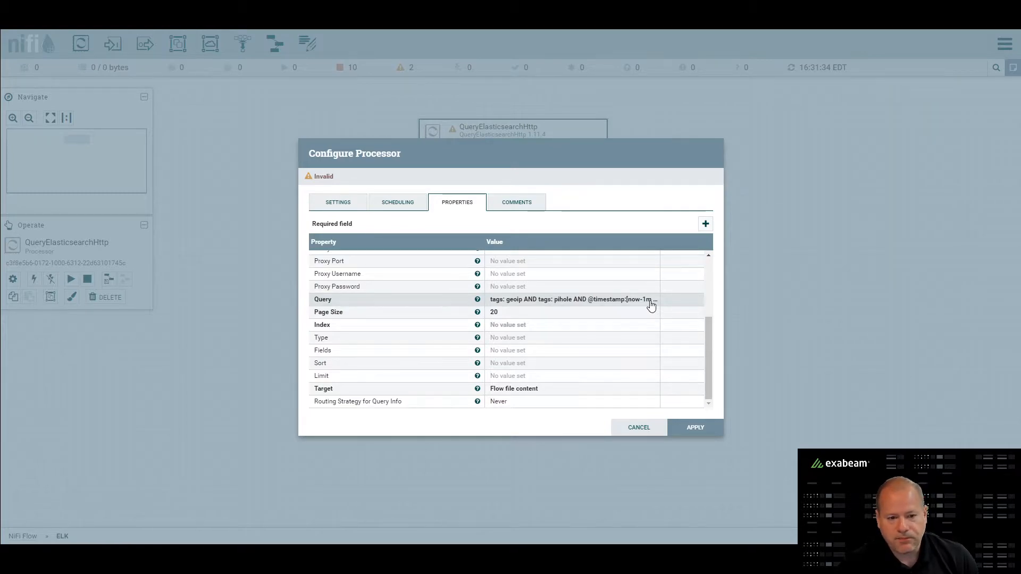
- Set the QueryElasticsearchHttp processor's Index property to logstash and apply the configuration
left_click(535, 324)
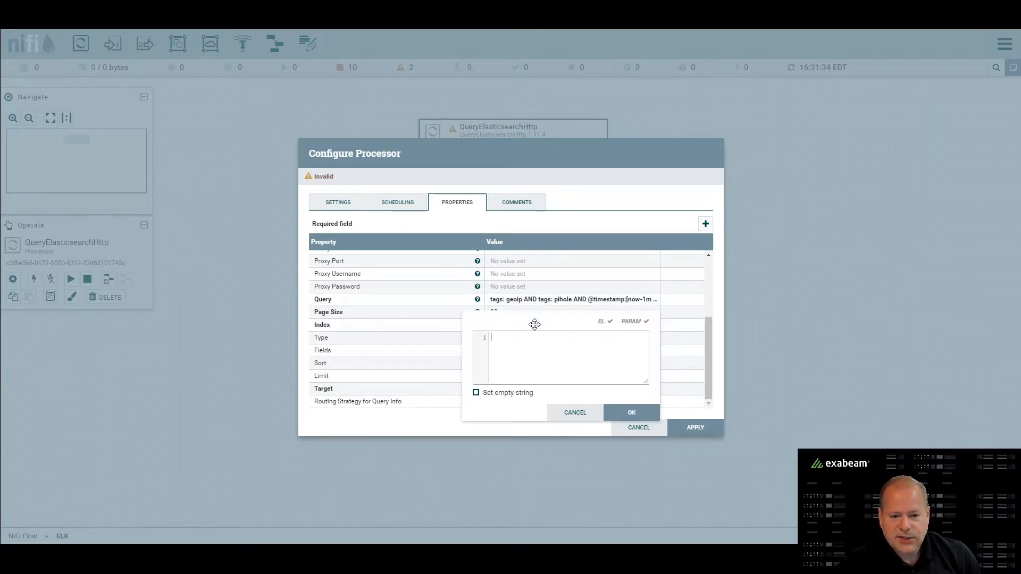
type("logstash")
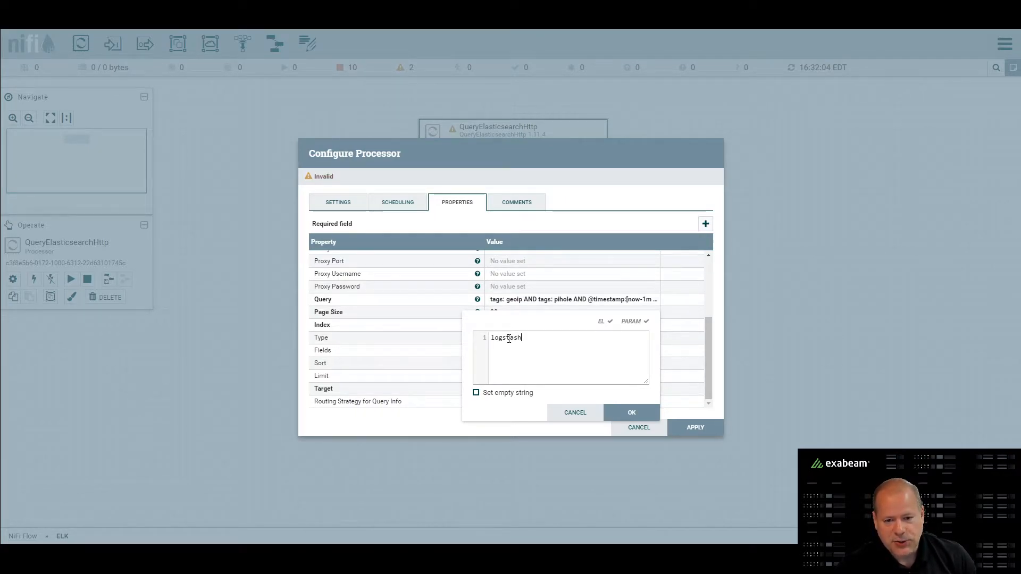
double_click(509, 339)
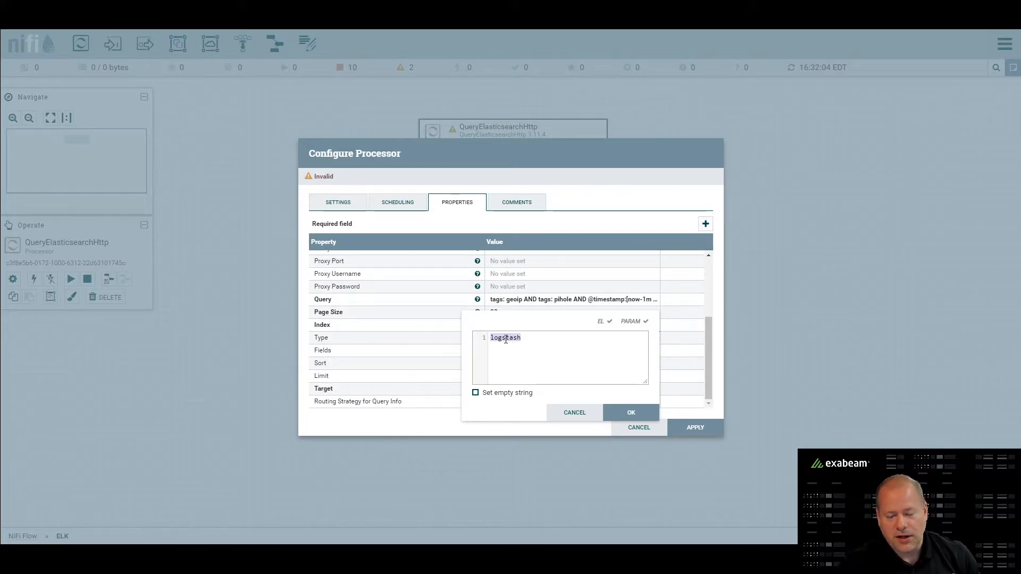
left_click(535, 341)
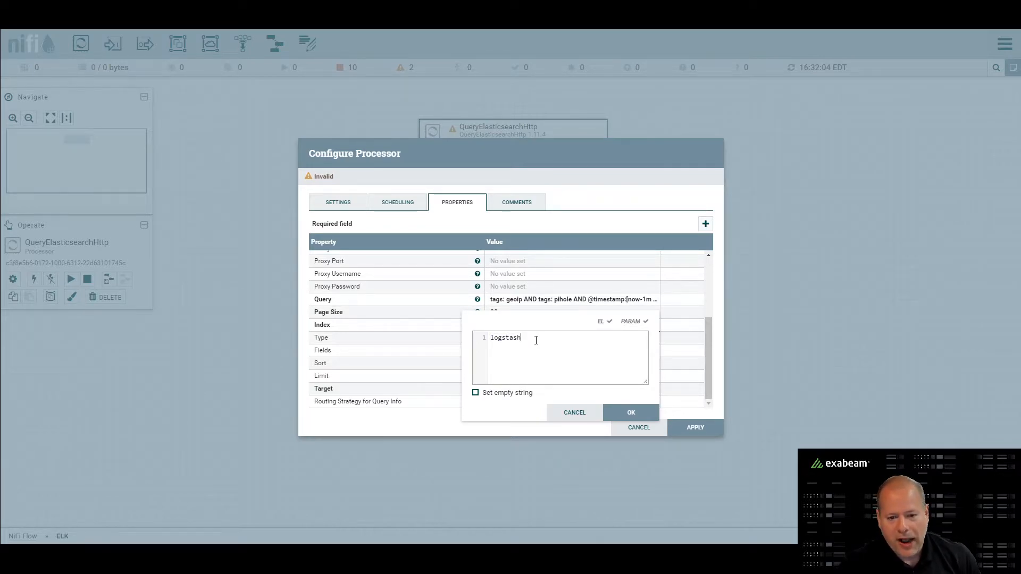
left_click_drag(528, 337, 489, 337)
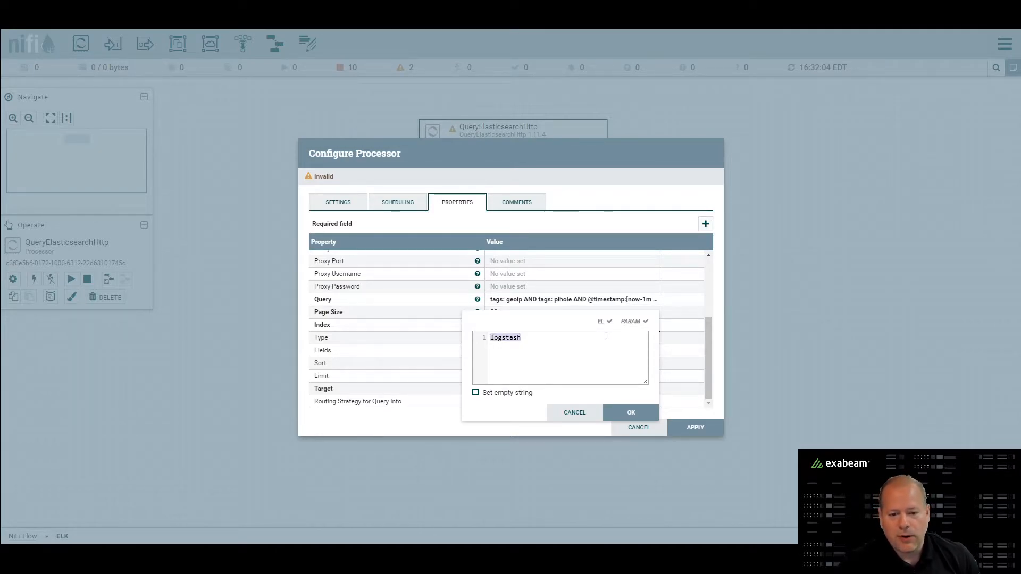
left_click(638, 412)
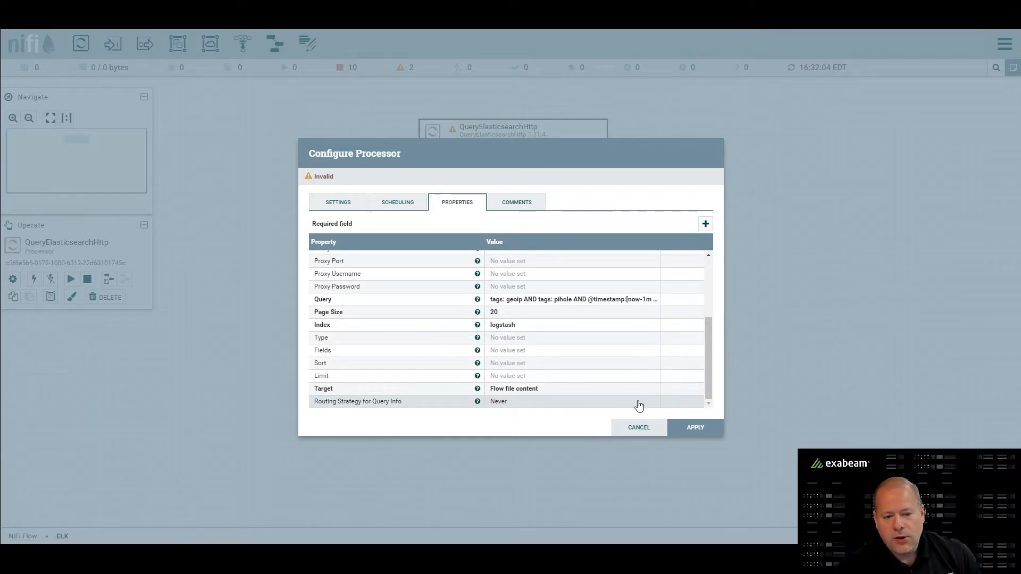
left_click(696, 427)
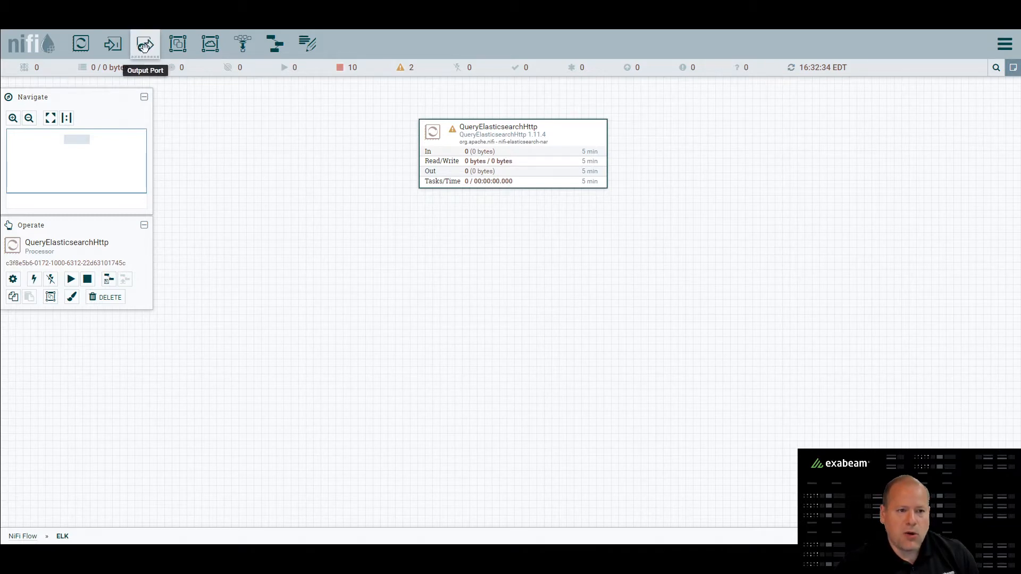
- Add a DebugFlow processor to the canvas and place it below and to the left of QueryElasticsearchHttp
left_click_drag(80, 44, 412, 309)
type("debug")
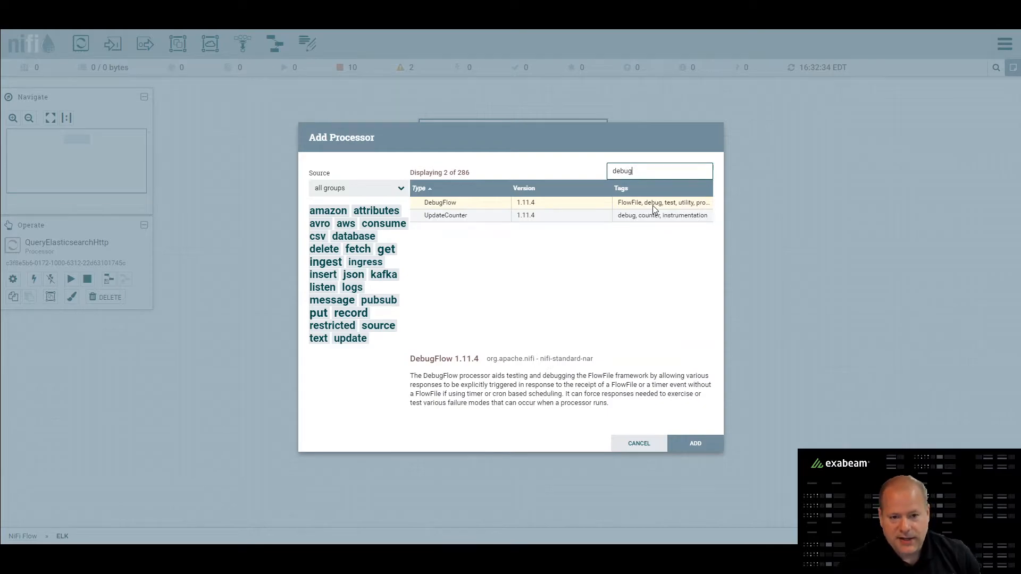
left_click(430, 203)
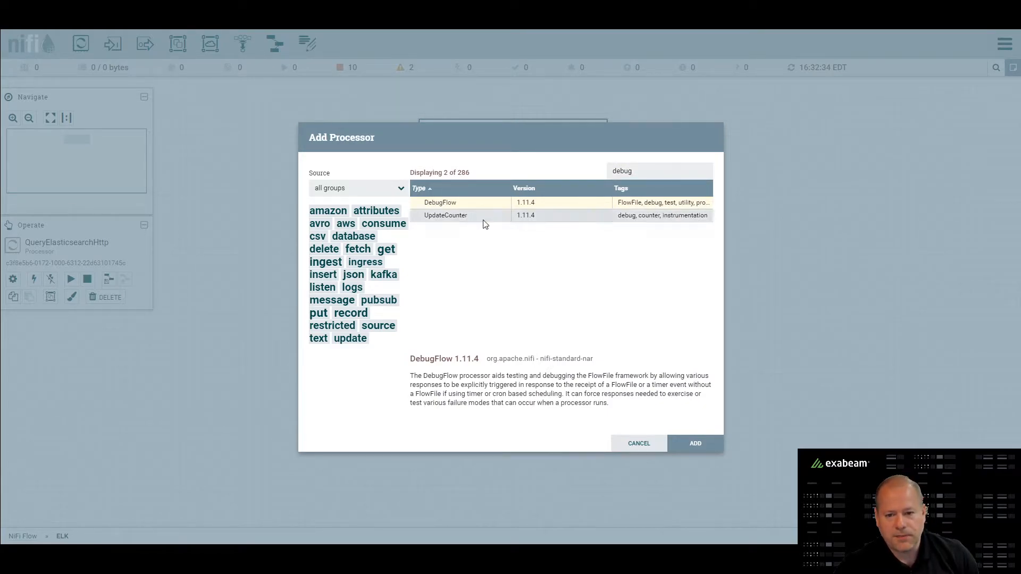
left_click(695, 443)
left_click_drag(574, 350, 344, 313)
- Connect QueryElasticsearchHttp to DebugFlow for the success relationship
left_click_drag(513, 158, 322, 290)
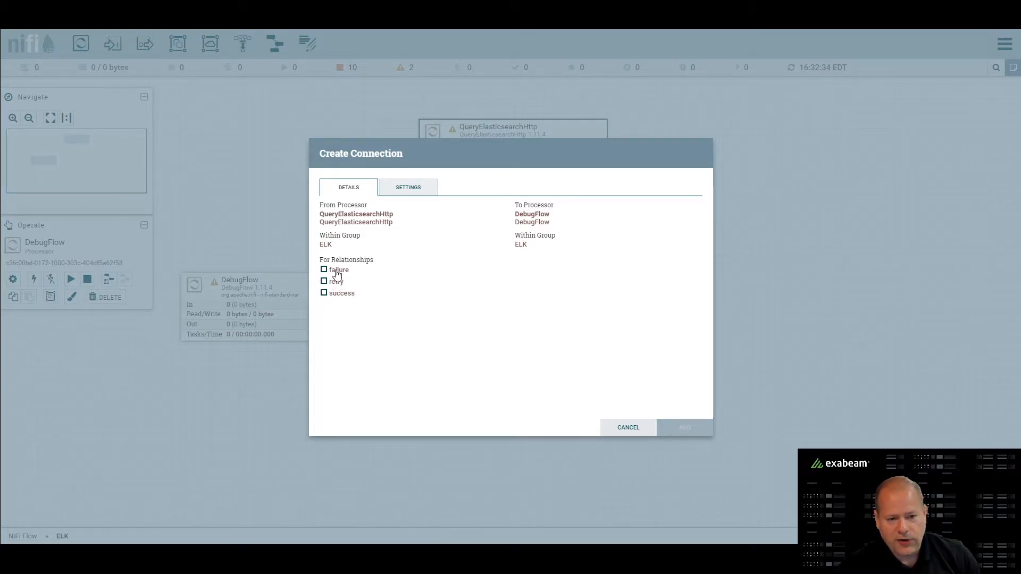
left_click(334, 295)
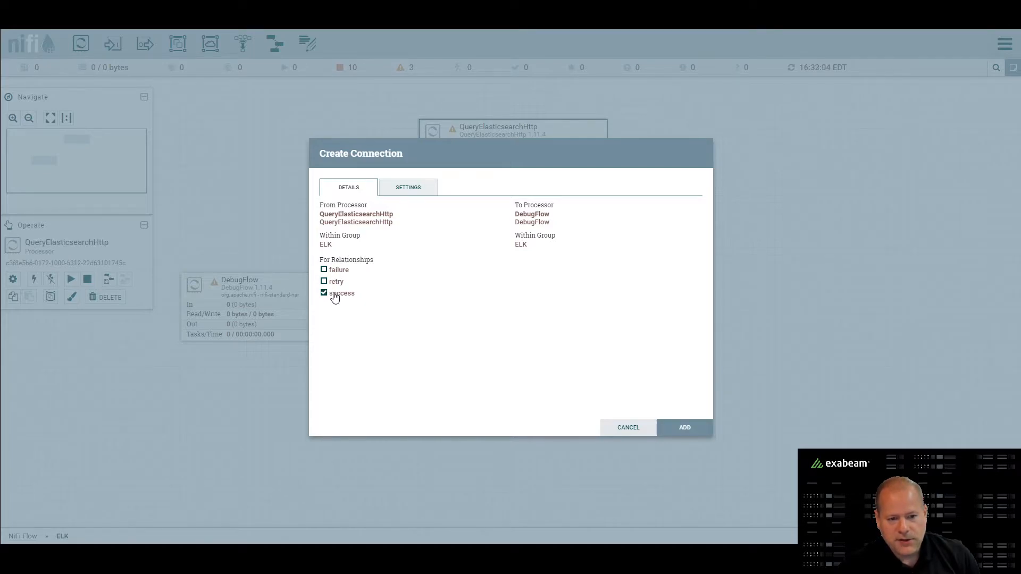
left_click(706, 428)
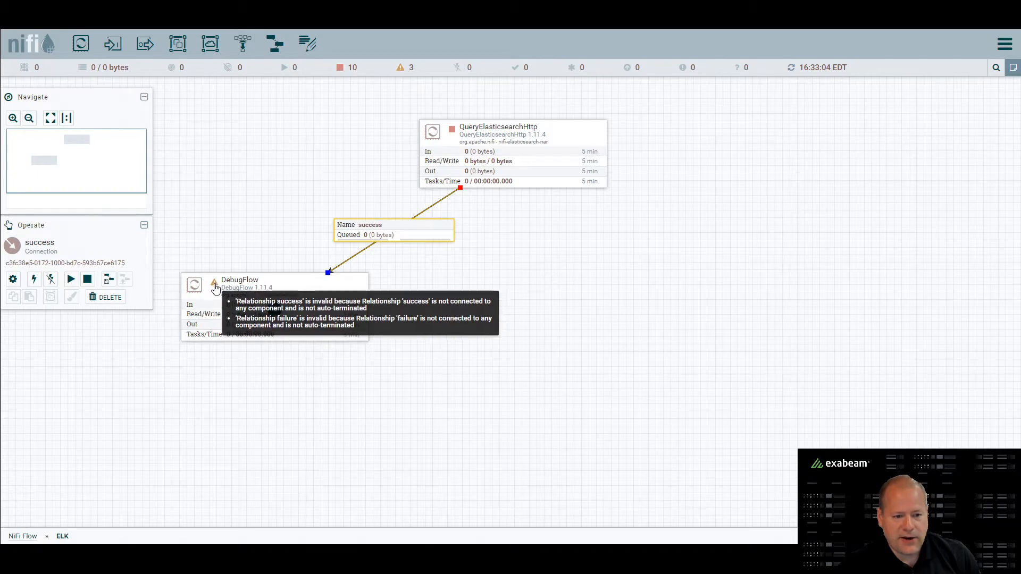
- Configure DebugFlow to automatically terminate its failure and success relationships
double_click(224, 303)
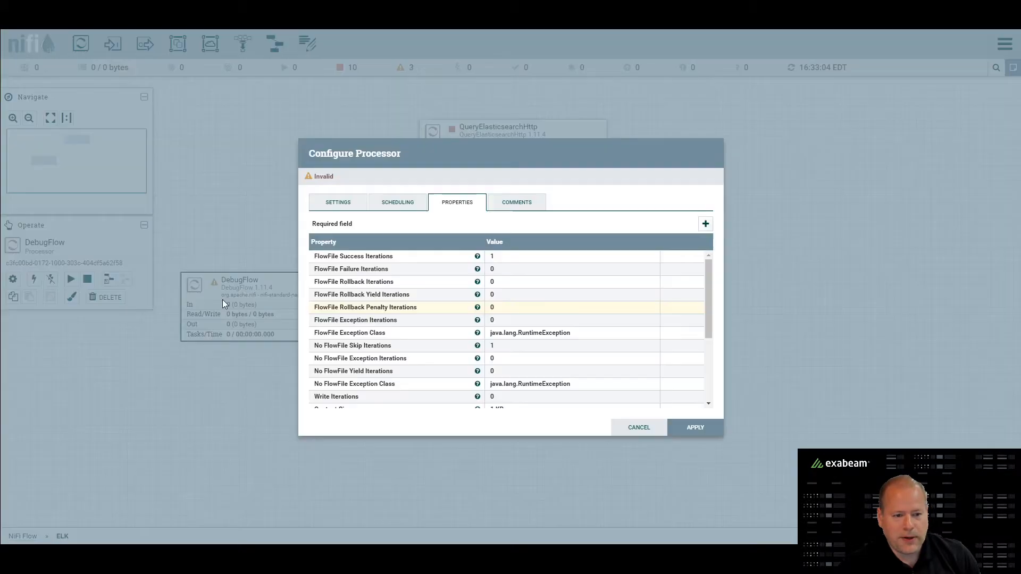
left_click(334, 209)
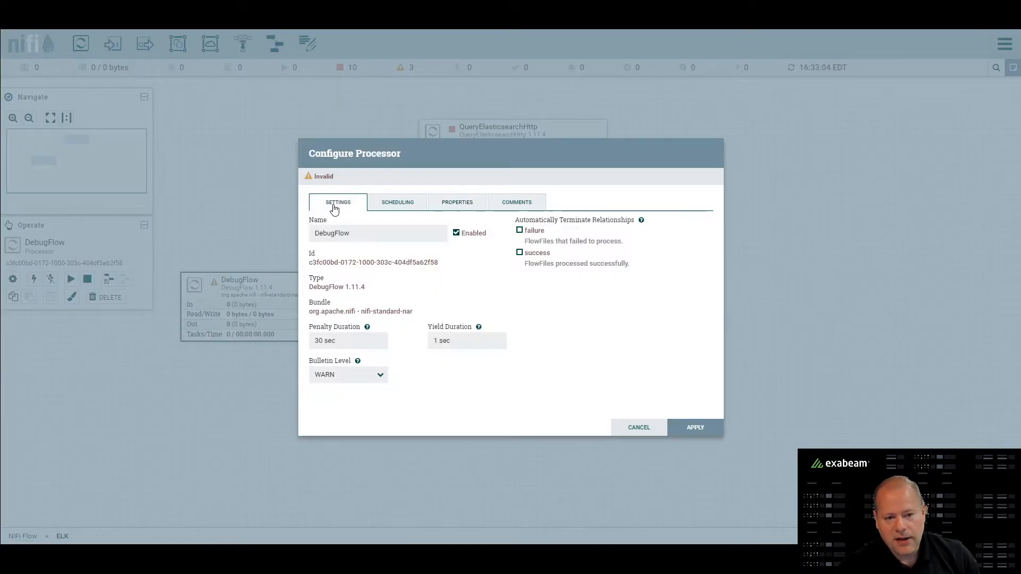
left_click(532, 234)
left_click(534, 255)
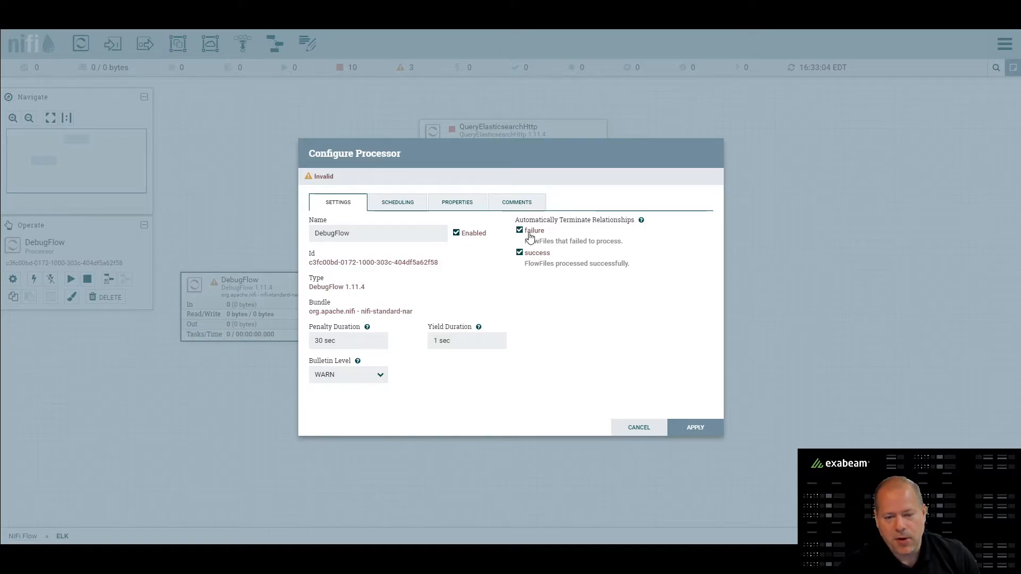
left_click(707, 428)
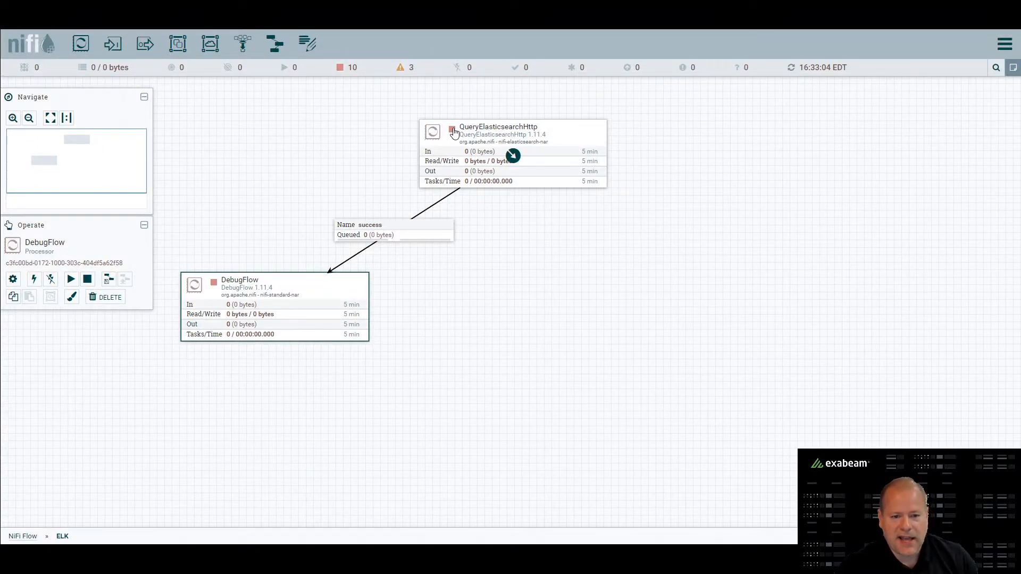
- Start all processors in the ELK group, refresh the canvas statistics, and stop the group after the query has run
right_click(307, 122)
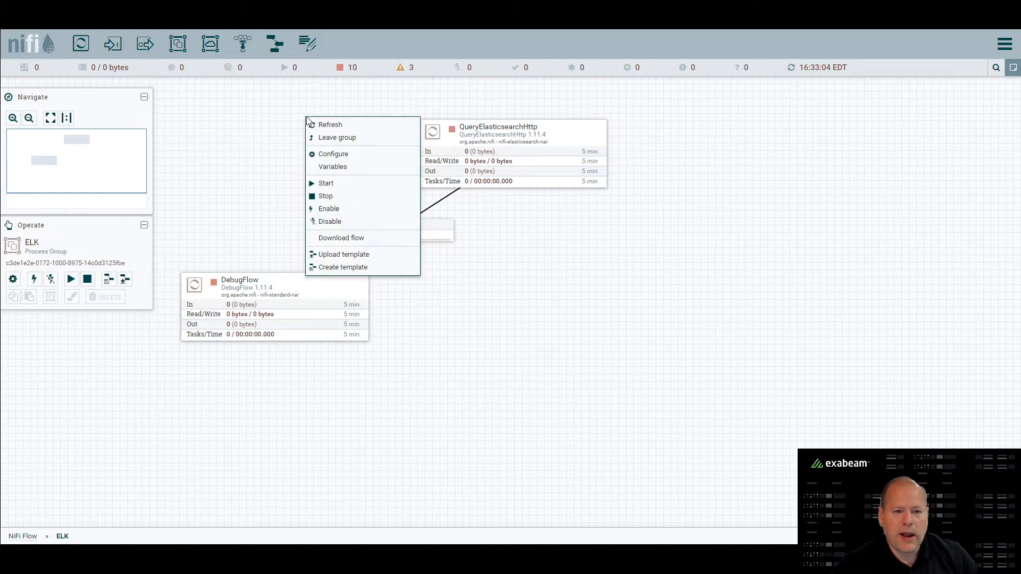
left_click(326, 187)
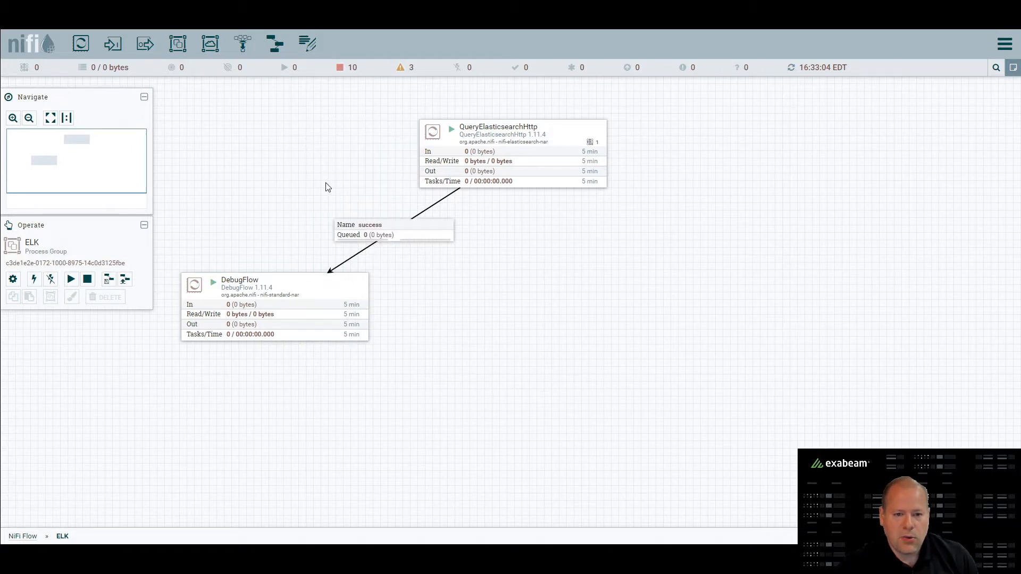
right_click(371, 116)
left_click(394, 123)
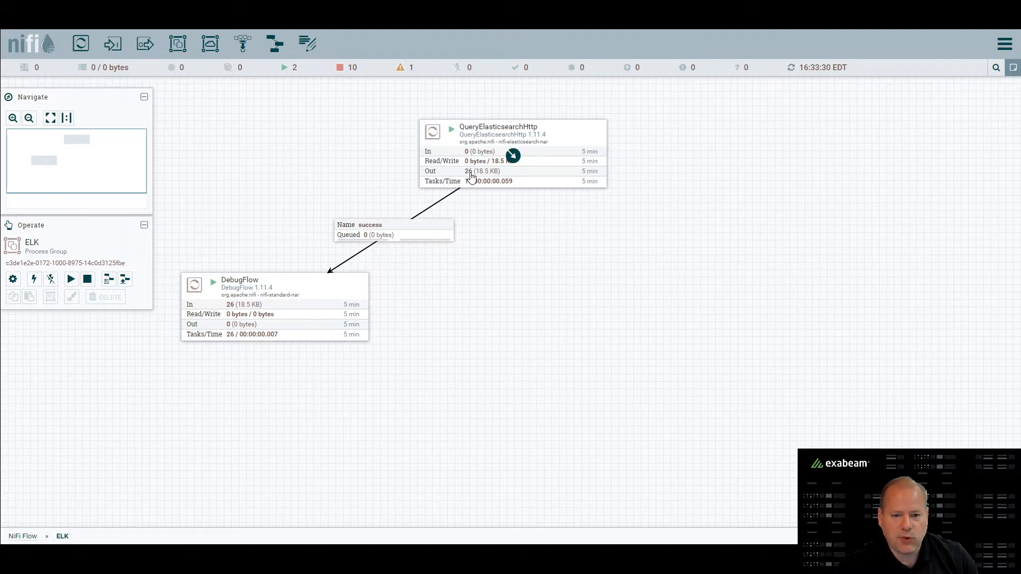
right_click(320, 131)
left_click(351, 206)
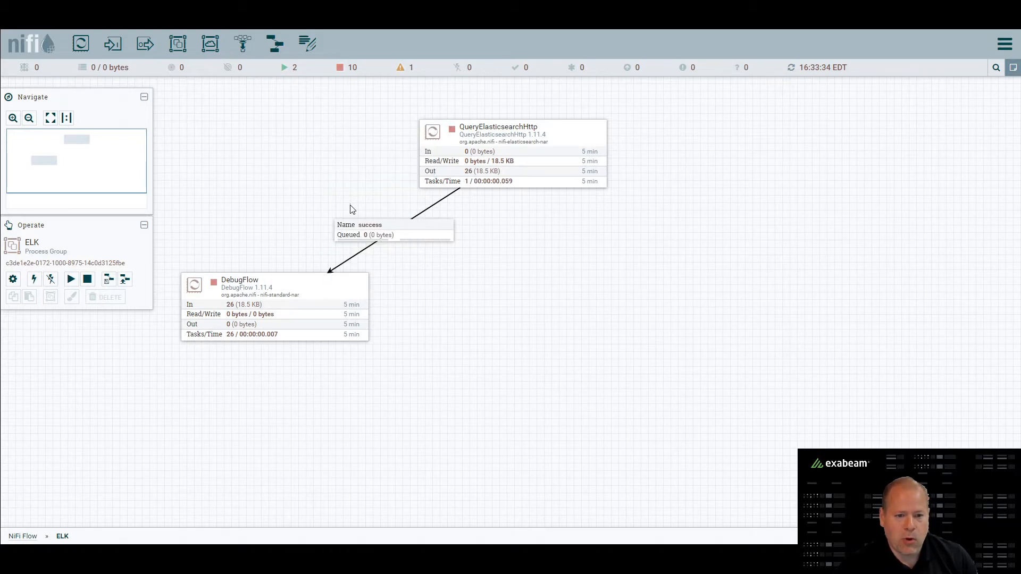
- Open DebugFlow's data provenance and view the output content of the most recent DROP event
right_click(324, 287)
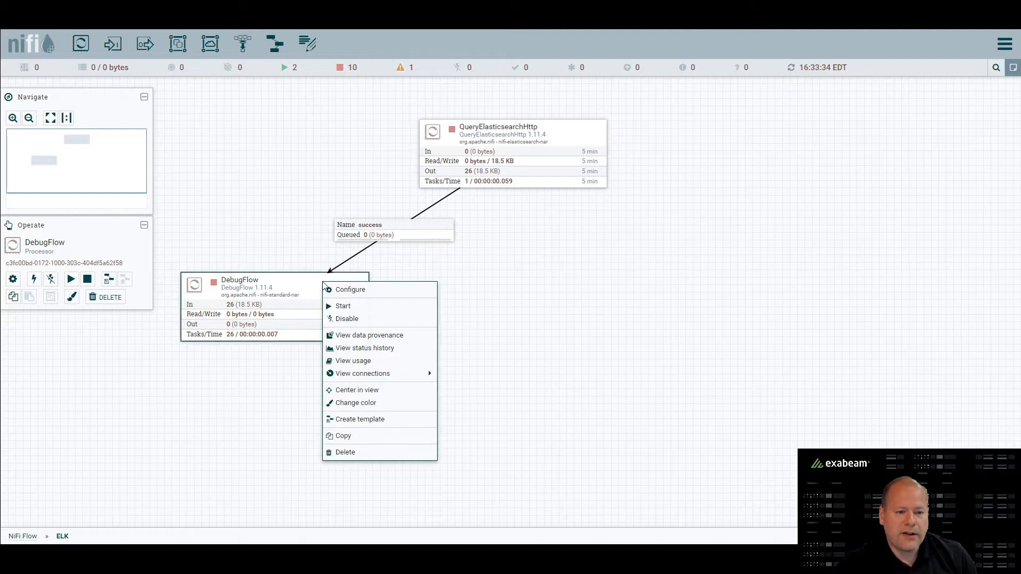
left_click(378, 340)
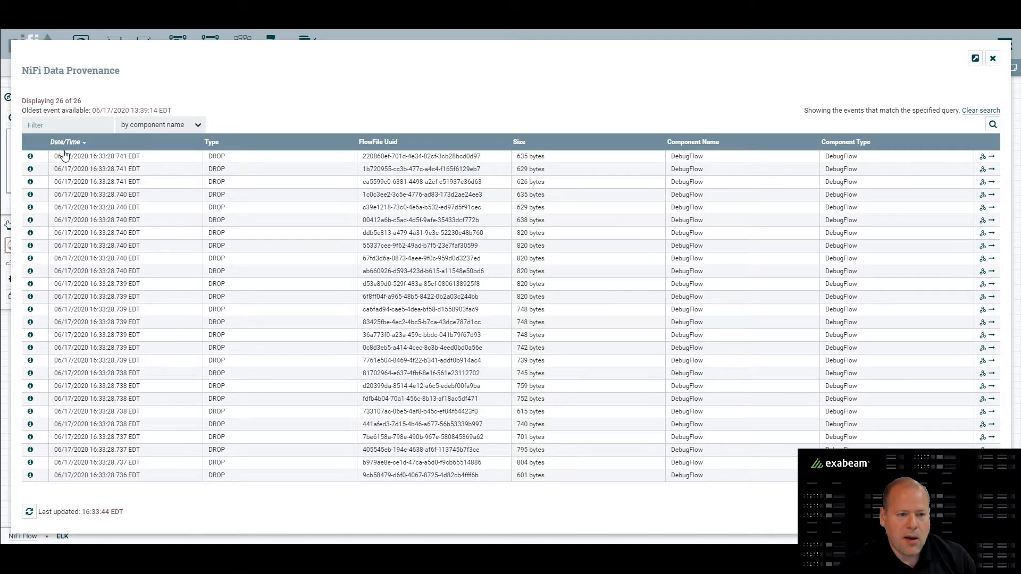
left_click(30, 158)
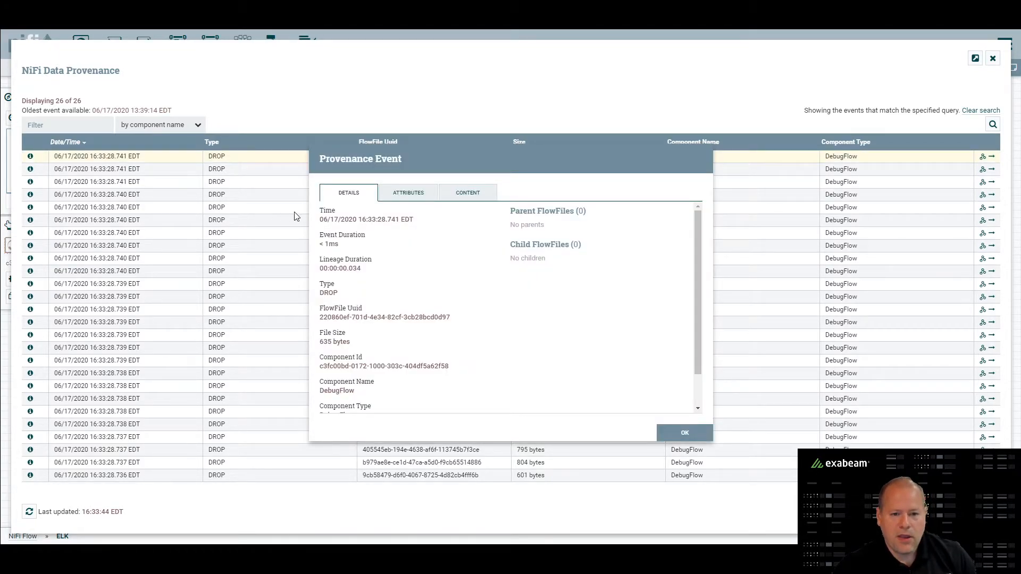
left_click(456, 197)
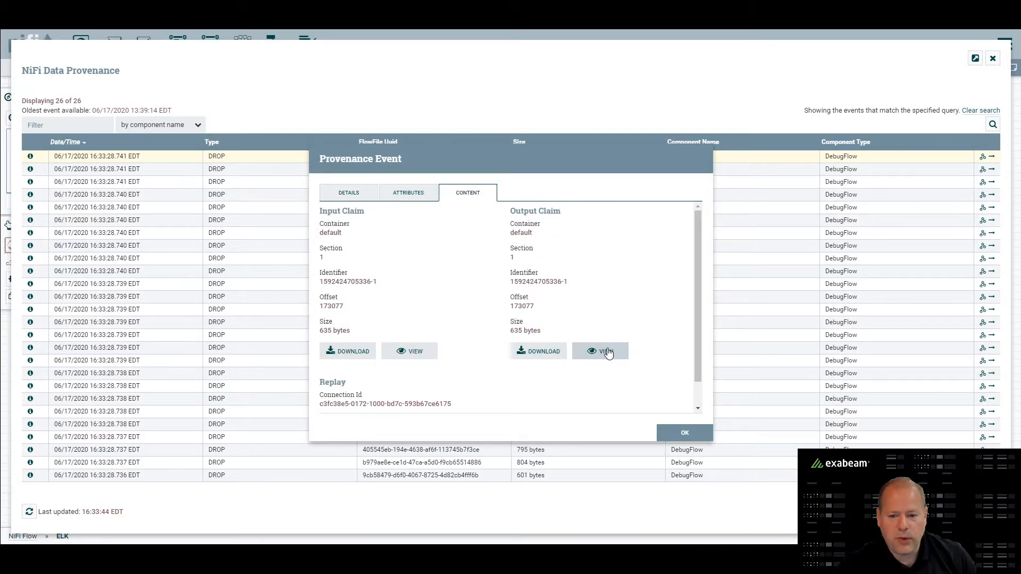
left_click(606, 351)
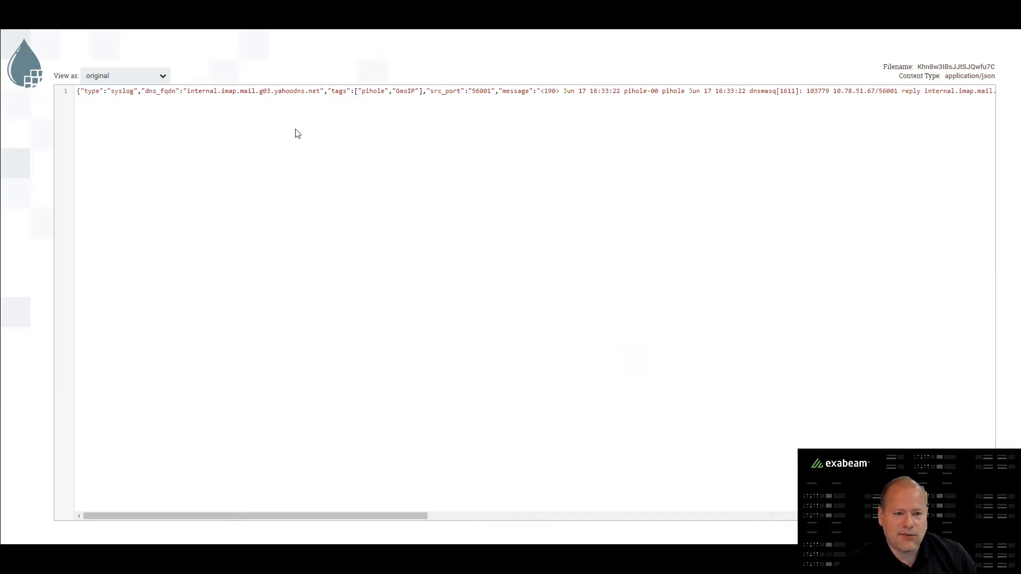
- Display the event's JSON as formatted, examine its message field, and close the content and provenance views
left_click_drag(275, 92, 319, 94)
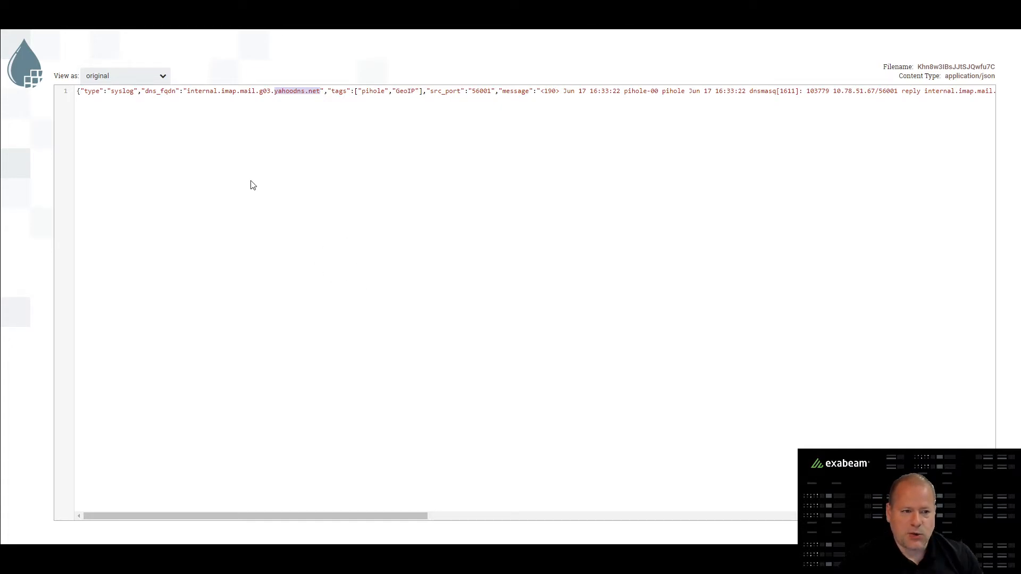
left_click(135, 79)
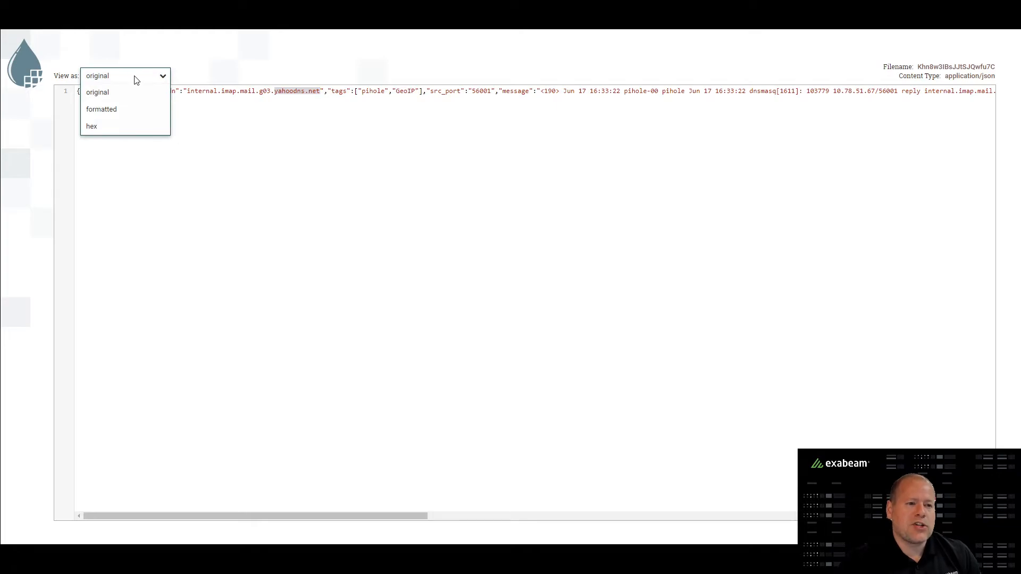
left_click(117, 110)
left_click_drag(97, 263, 78, 89)
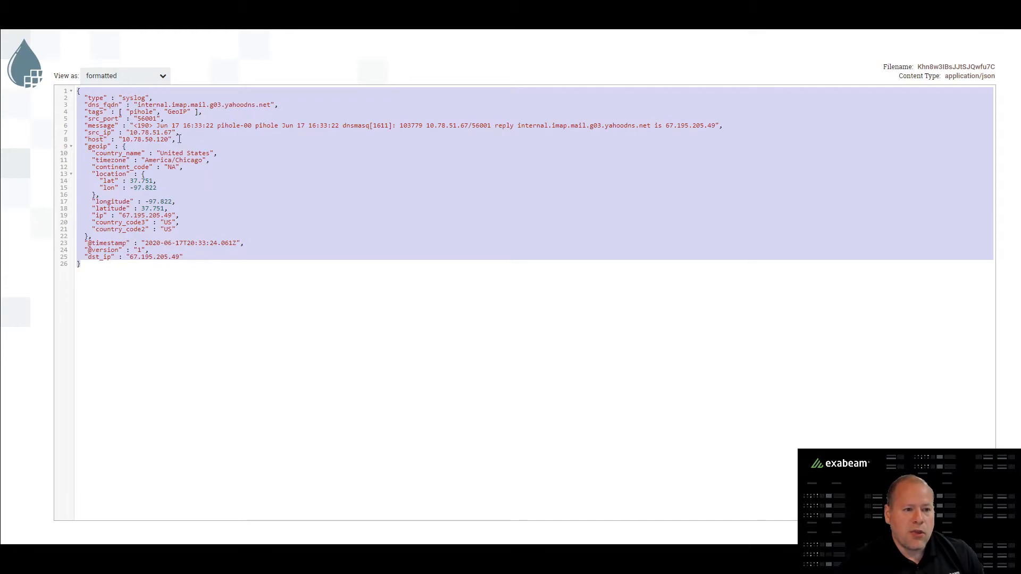
left_click(130, 122)
left_click_drag(85, 124, 720, 124)
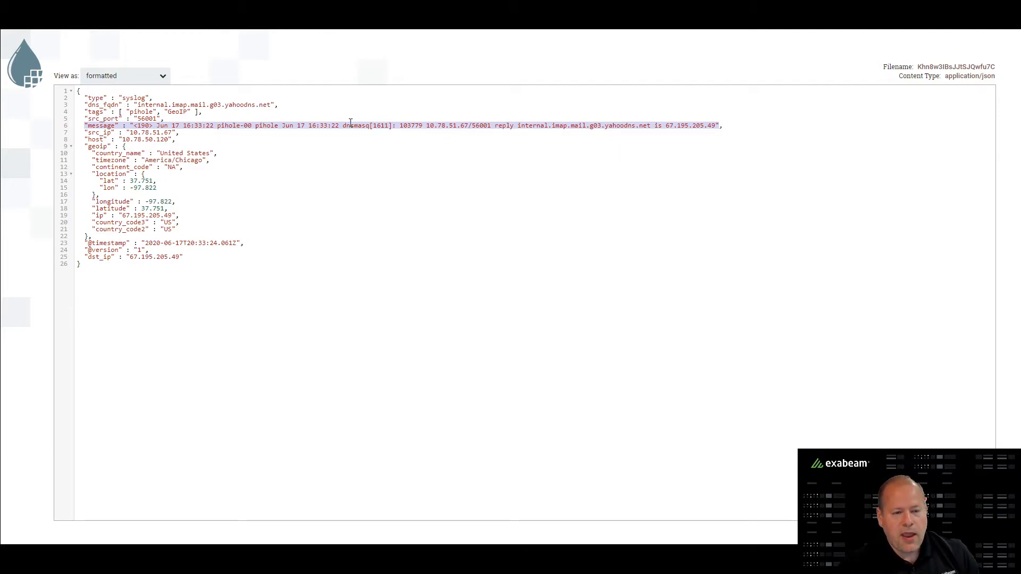
left_click(79, 93)
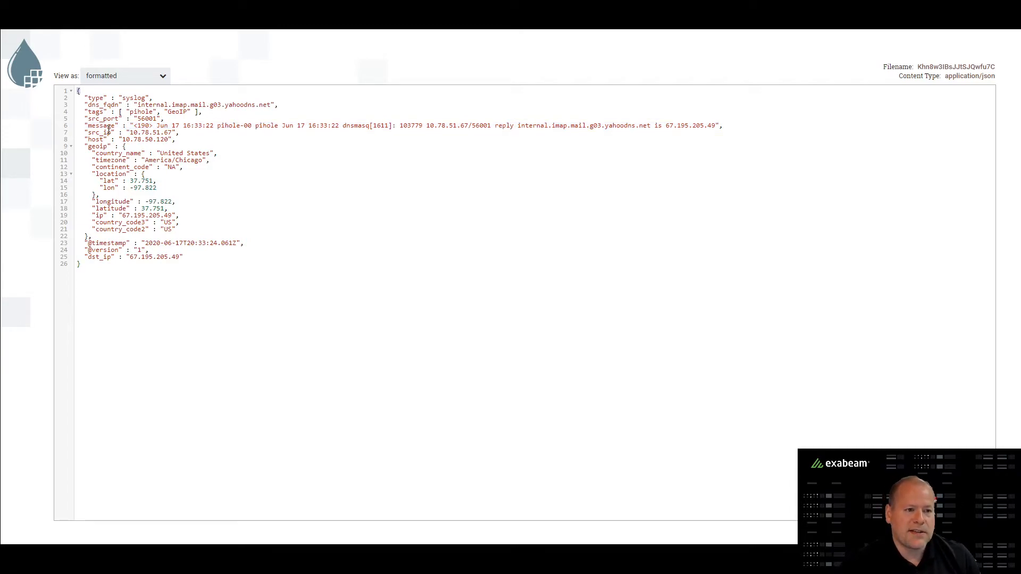
left_click_drag(84, 125, 717, 127)
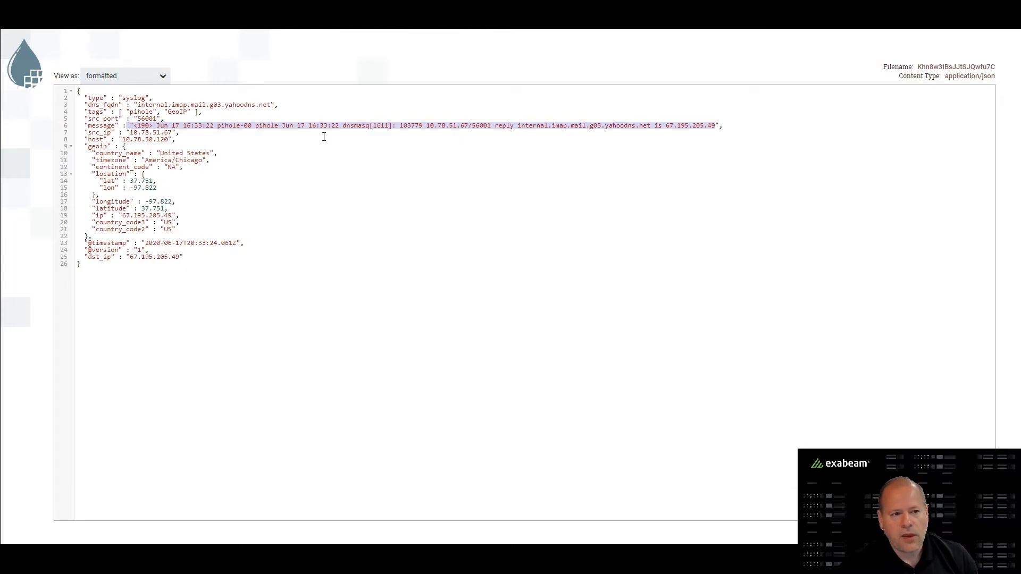
left_click(261, 16)
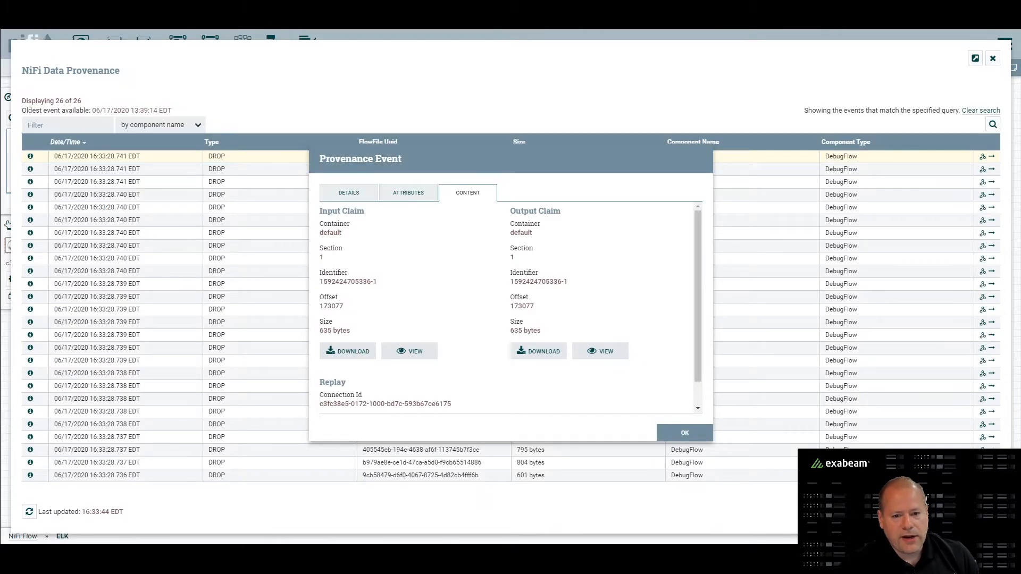
left_click(682, 432)
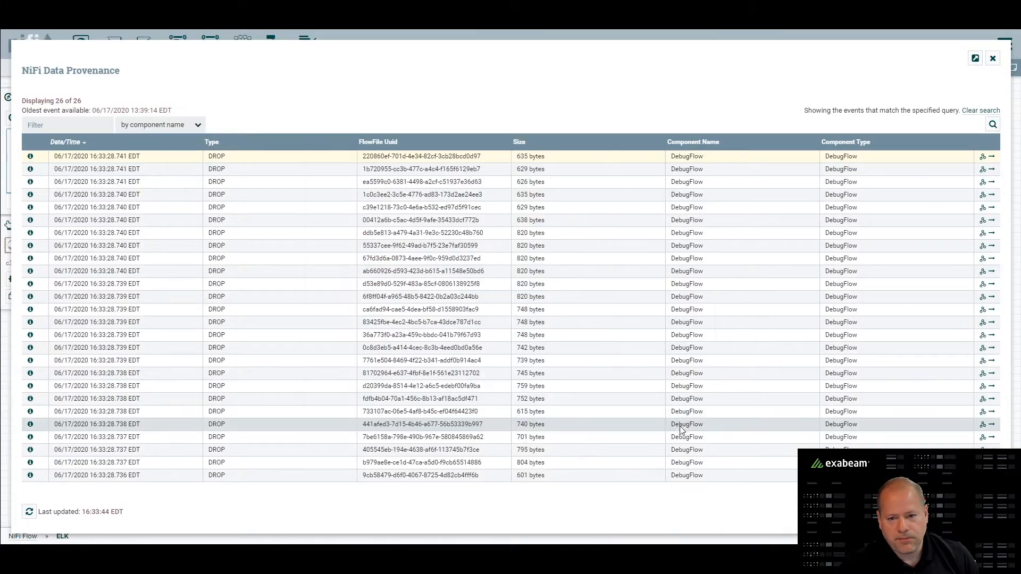
left_click(993, 59)
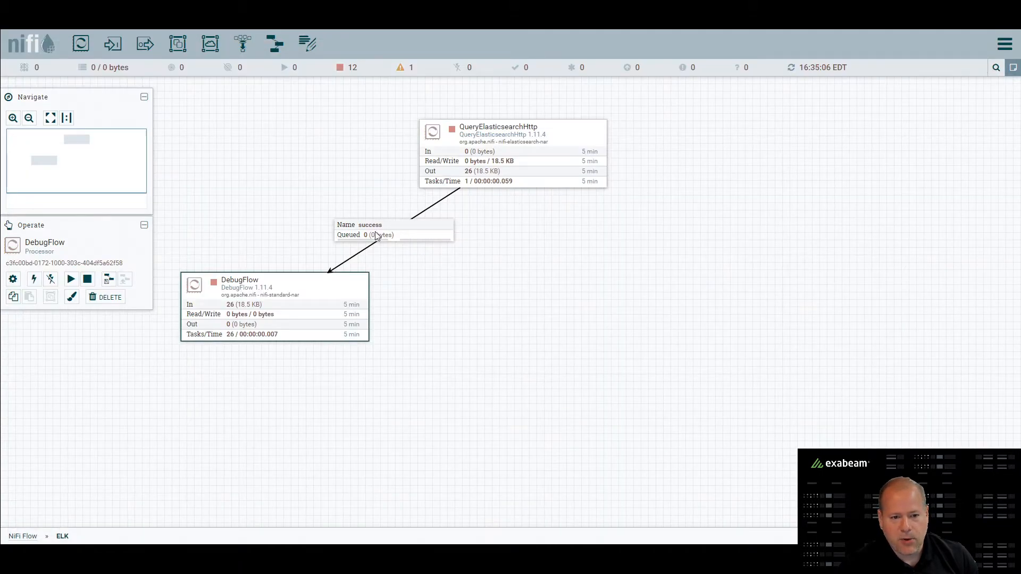
- Delete the success connection between QueryElasticsearchHttp and DebugFlow, and move DebugFlow up beside the query processor
left_click(418, 238)
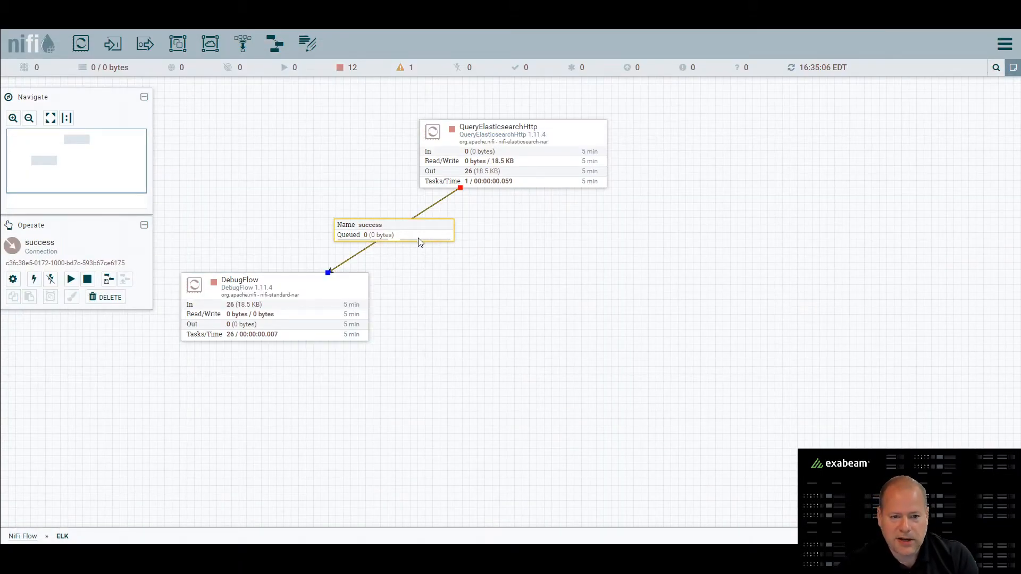
key("Delete")
left_click_drag(317, 286, 322, 180)
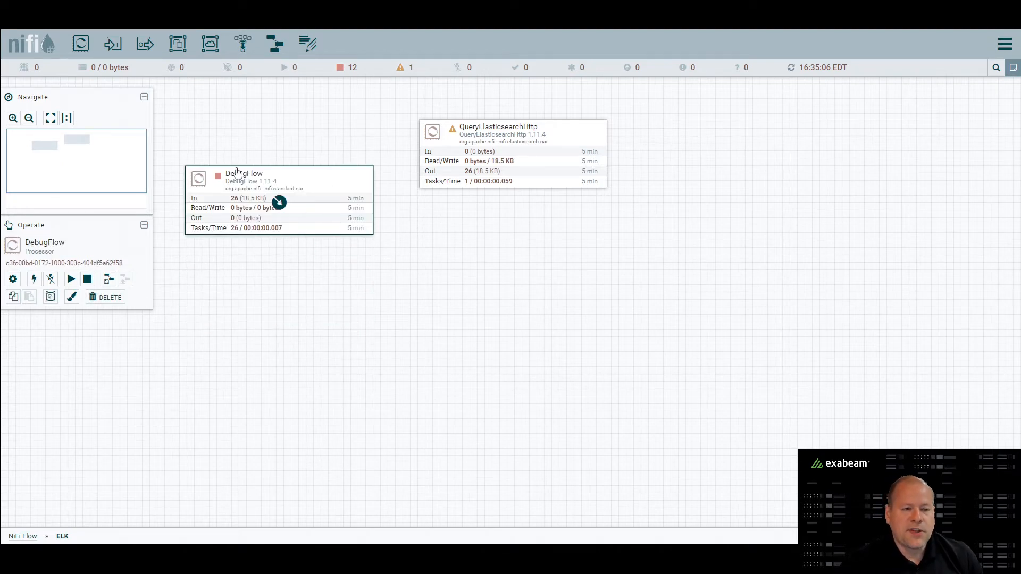
- Add an EvaluateJsonPath processor to the ELK group and place it directly below QueryElasticsearchHttp
left_click_drag(80, 43, 558, 303)
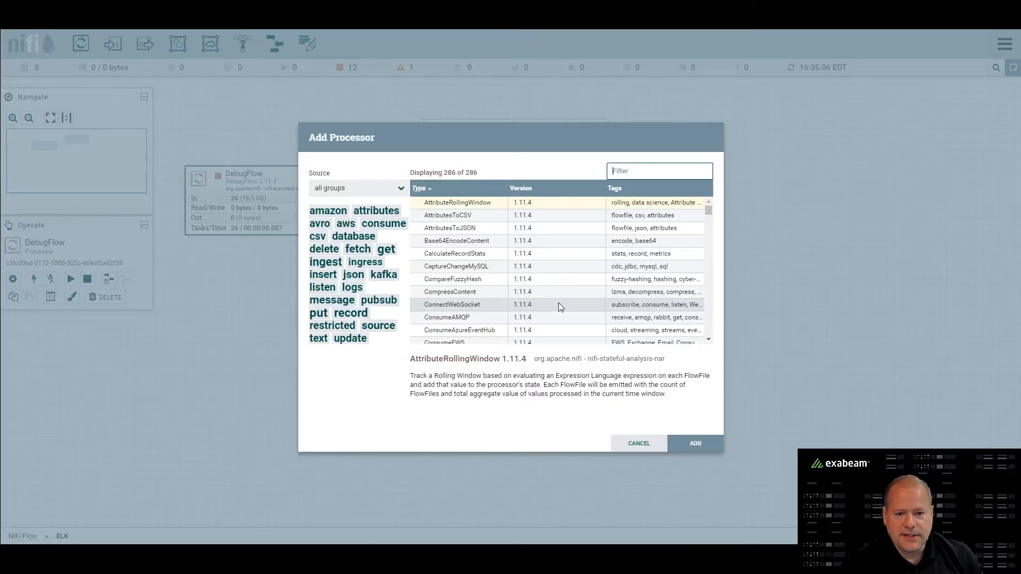
type("evaluate")
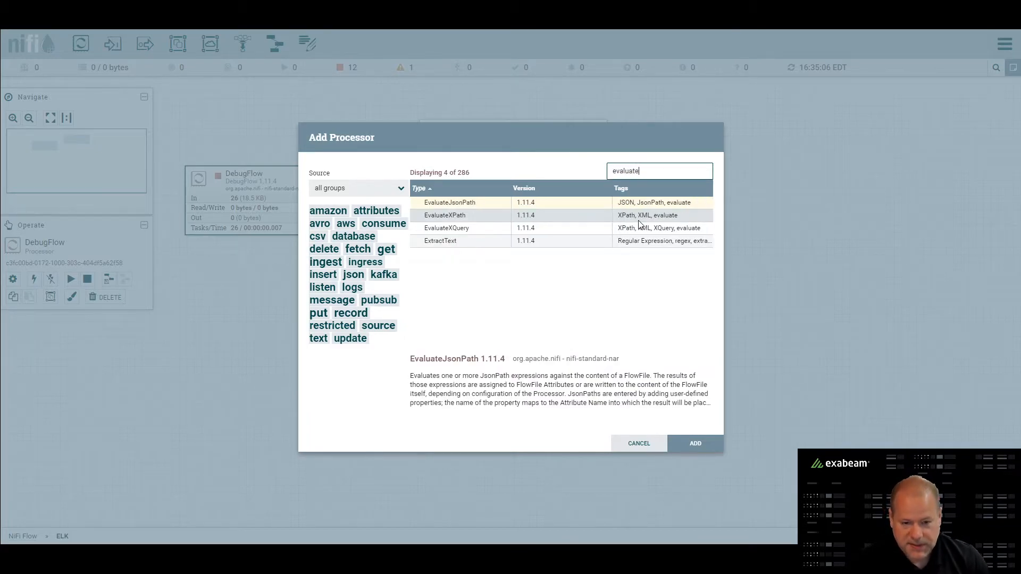
left_click(448, 204)
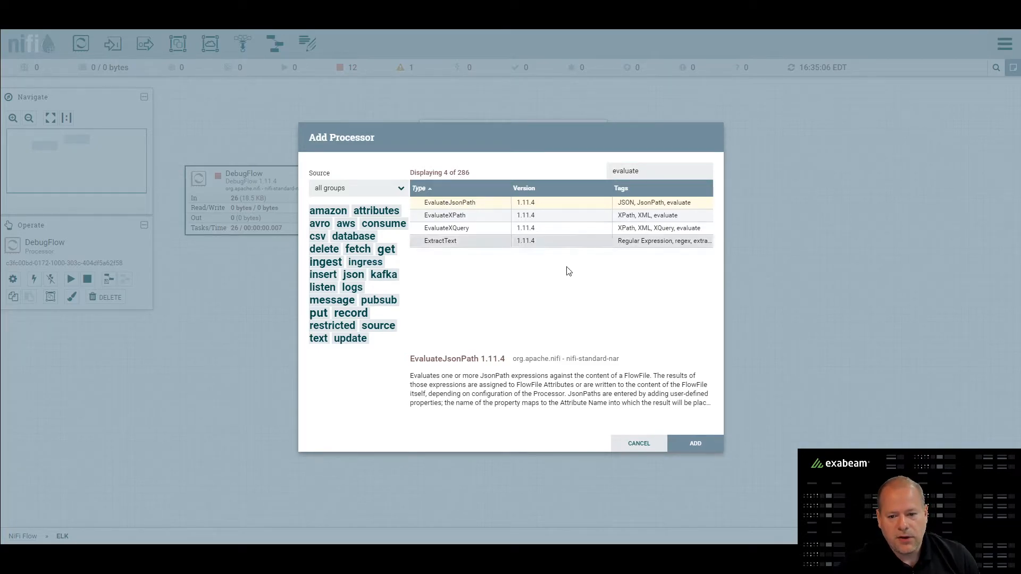
left_click(703, 455)
left_click_drag(713, 353, 579, 298)
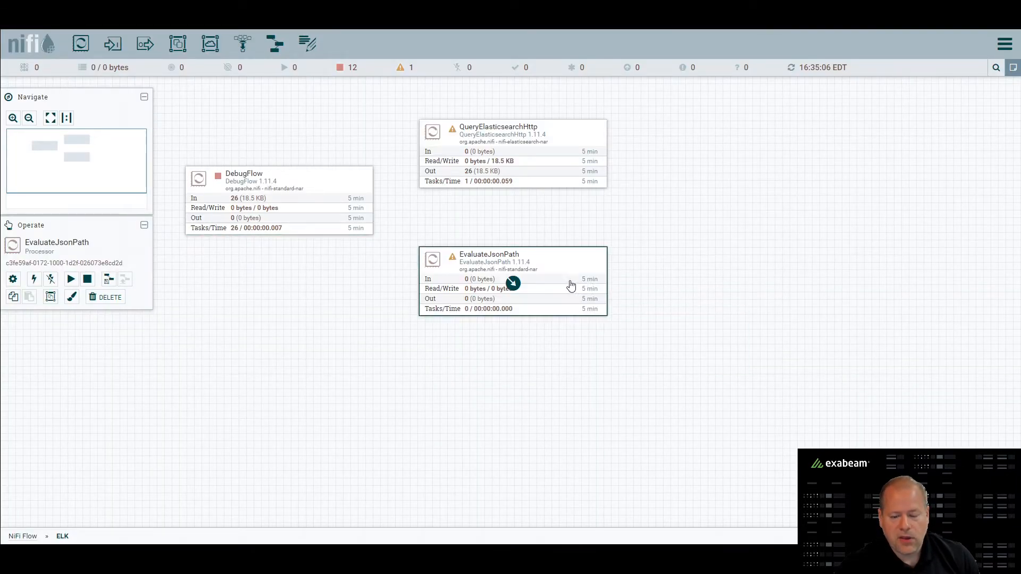
- Set EvaluateJsonPath to automatically terminate its failure and unmatched relationships, and check its run schedule
double_click(570, 285)
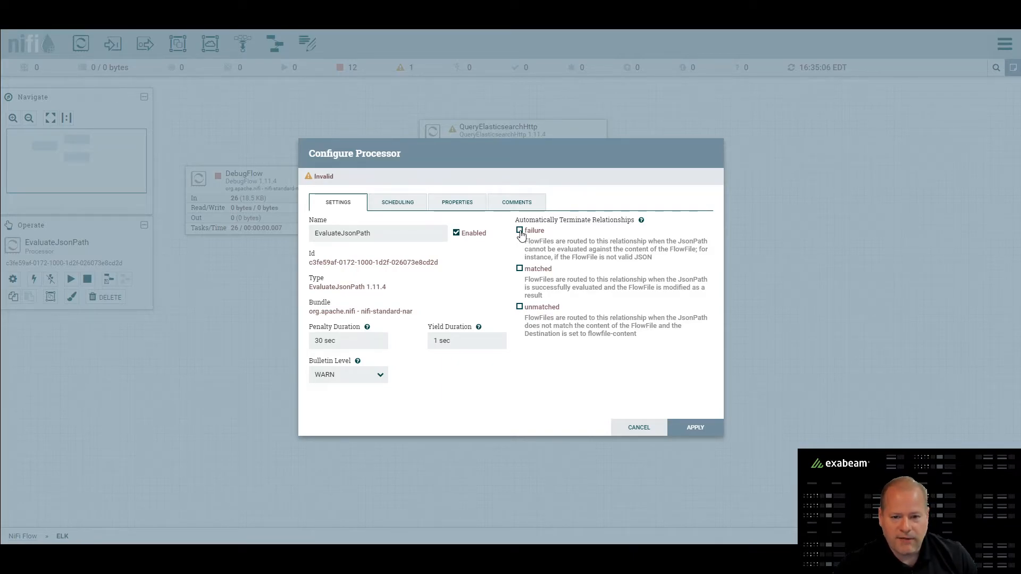
left_click(540, 310)
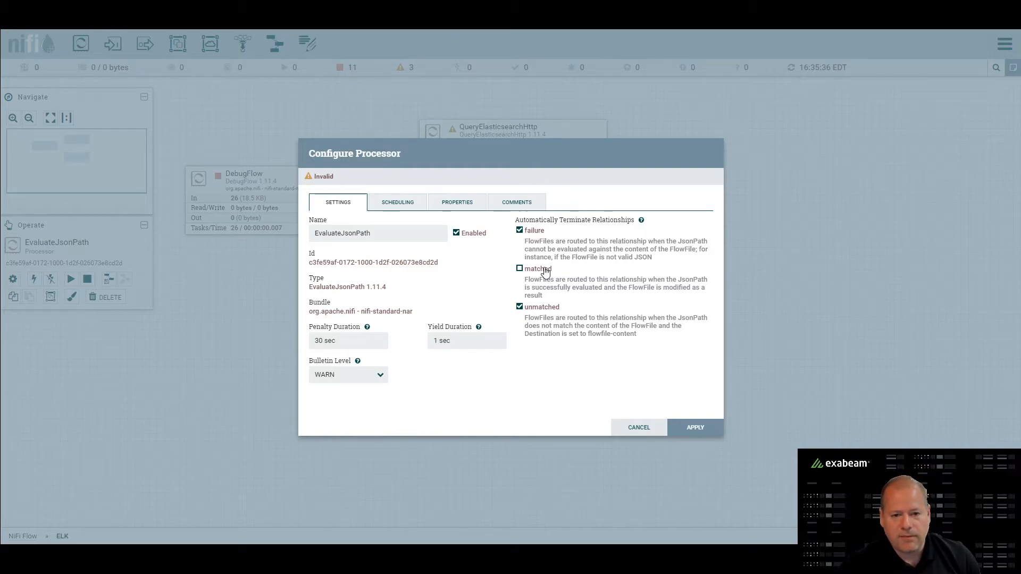
left_click(411, 200)
left_click_drag(474, 269, 402, 273)
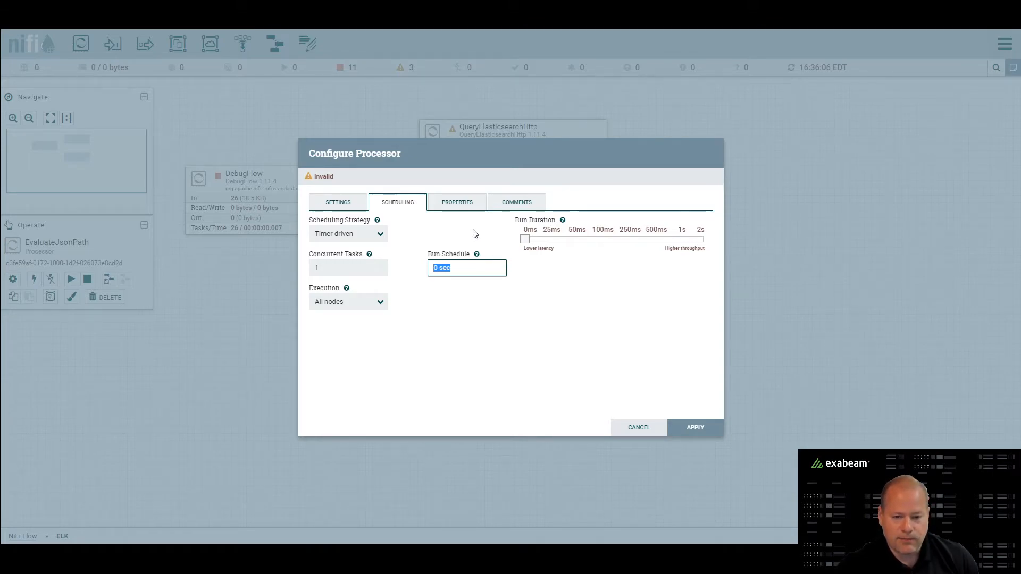
- Add a custom property named message to the EvaluateJsonPath processor
left_click(456, 207)
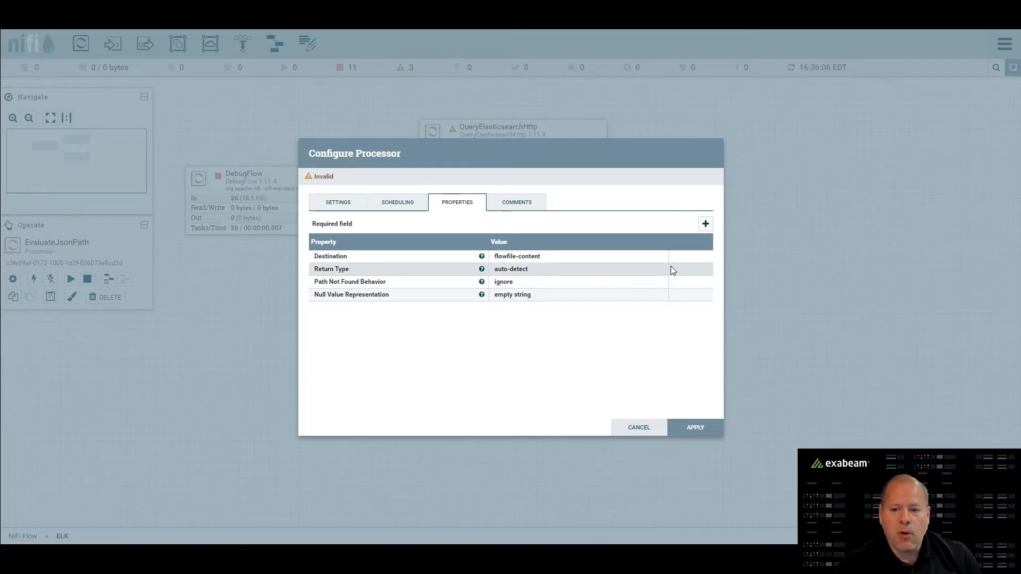
left_click(706, 225)
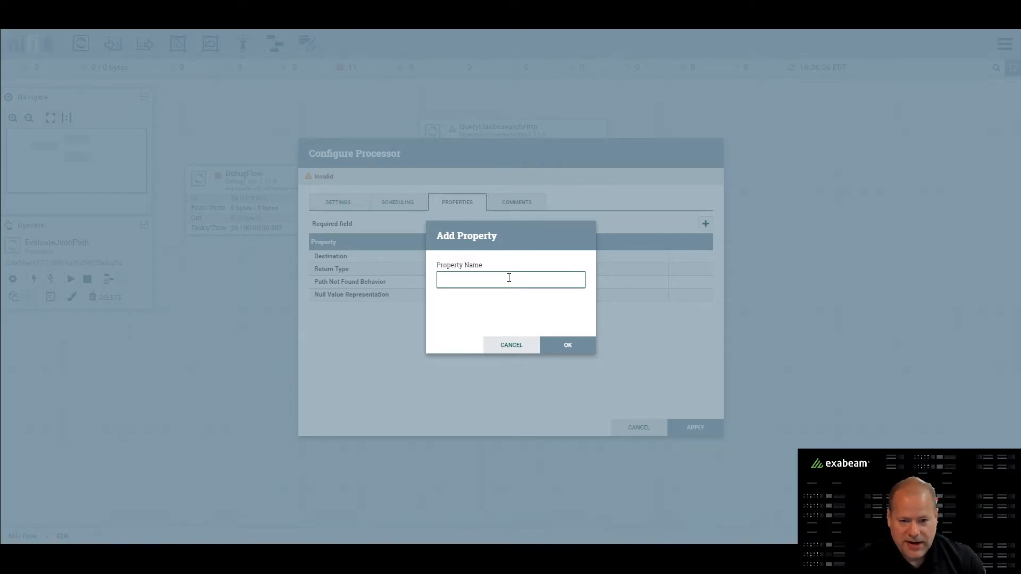
type("message")
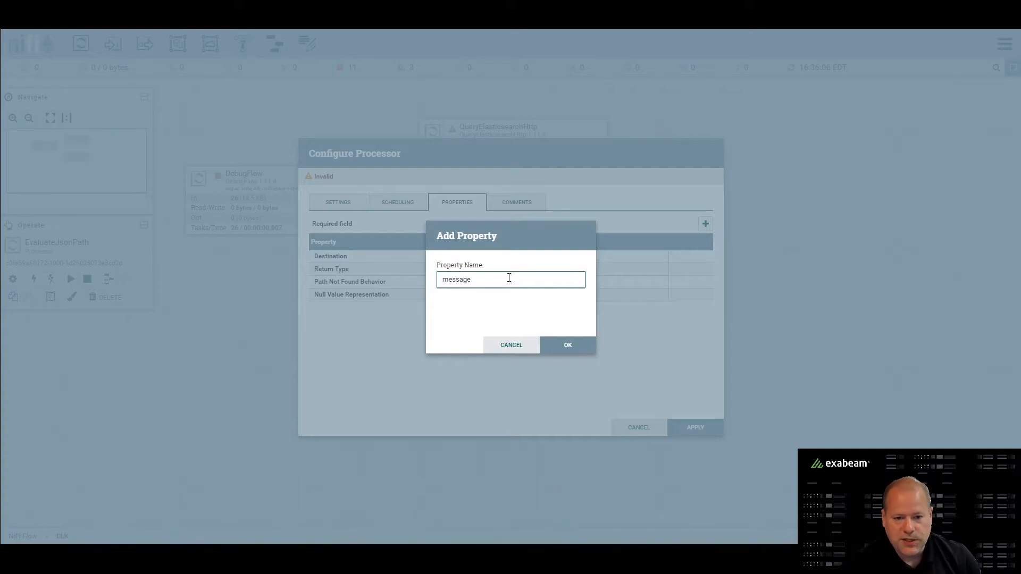
left_click_drag(509, 278, 412, 282)
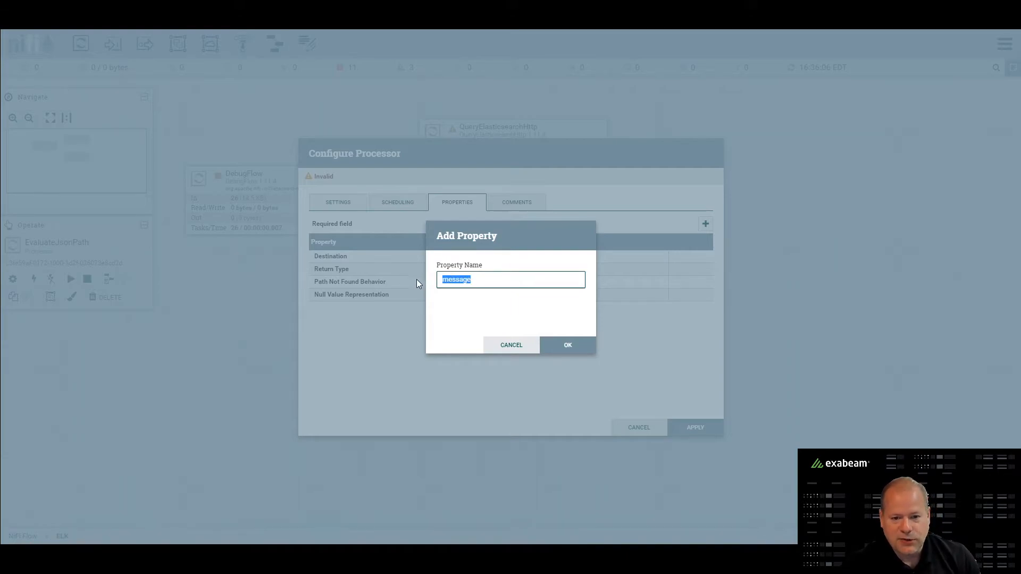
left_click(568, 346)
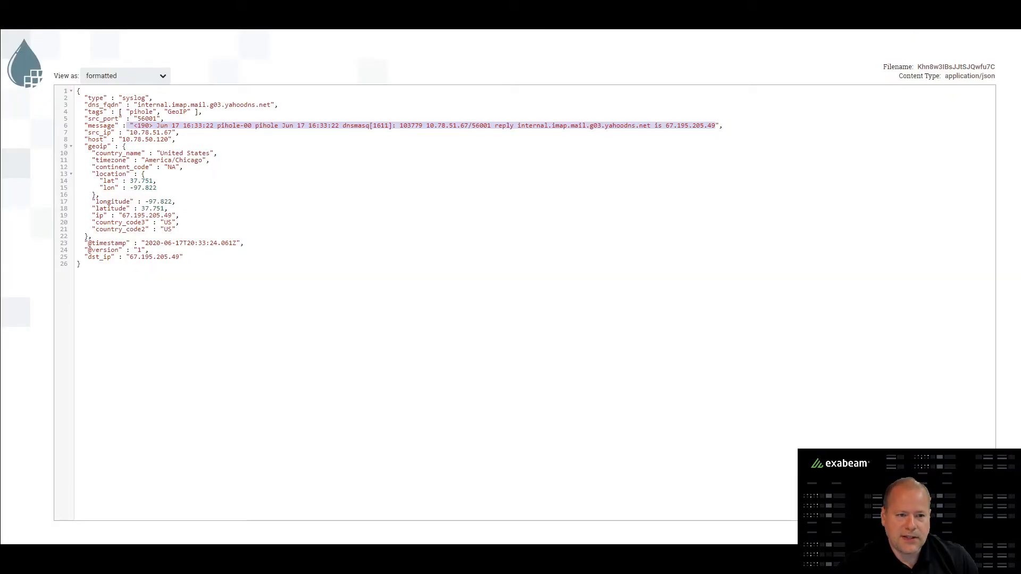
- Check the message field in the sample event's JSON, set the message property to $.message, and apply the processor configuration
left_click(80, 91)
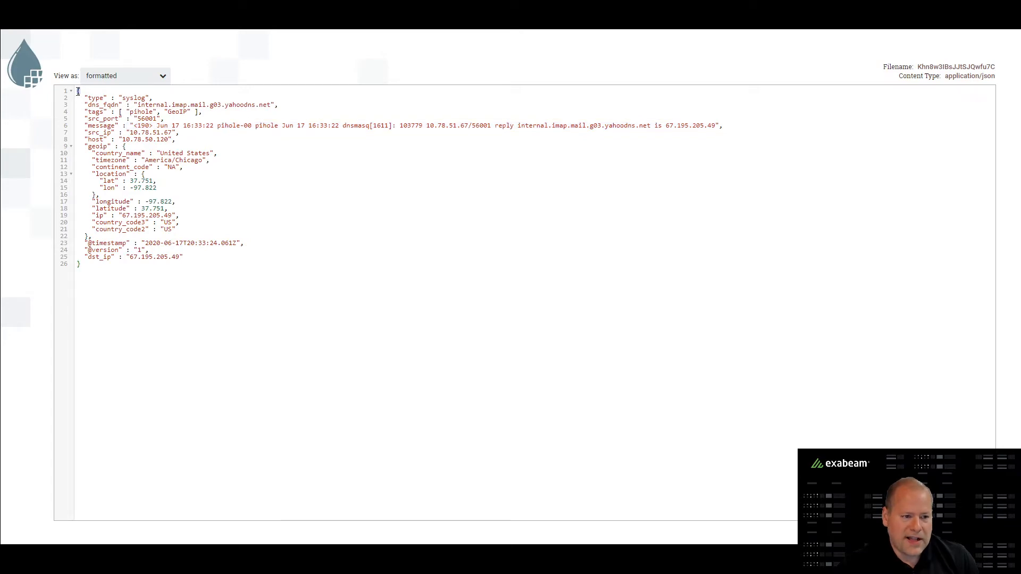
left_click_drag(84, 126, 118, 126)
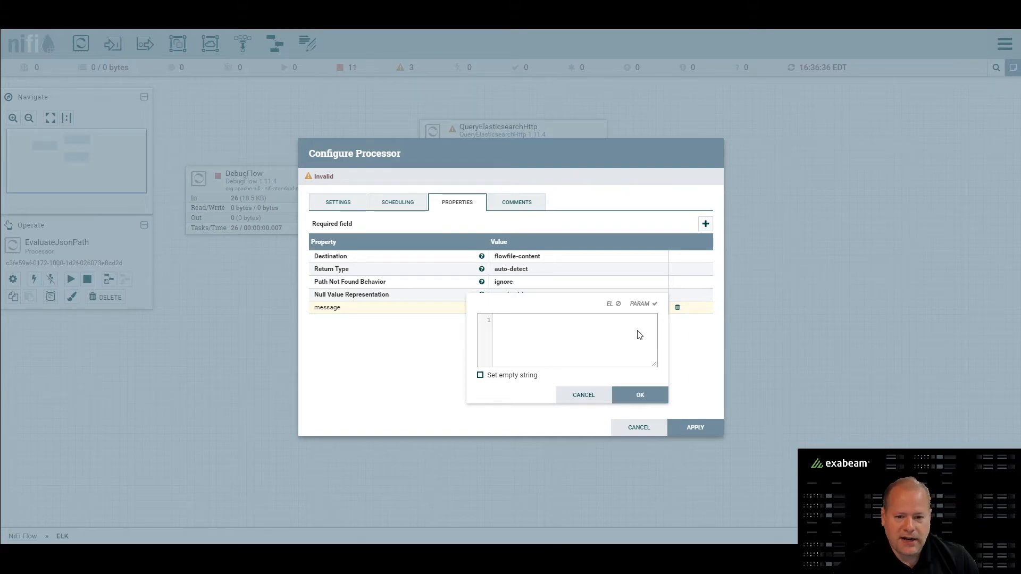
type("$.message")
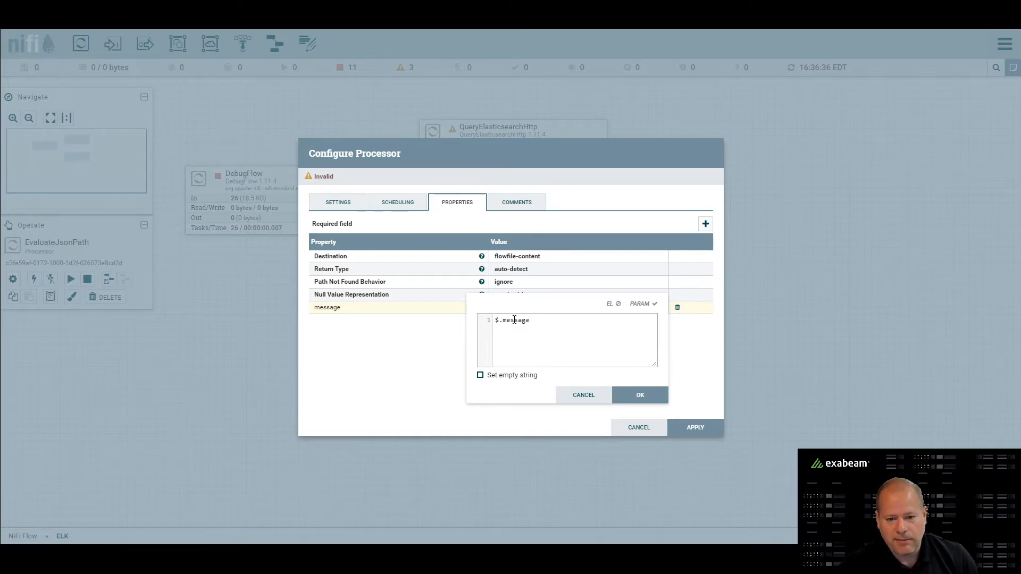
left_click_drag(535, 321, 496, 317)
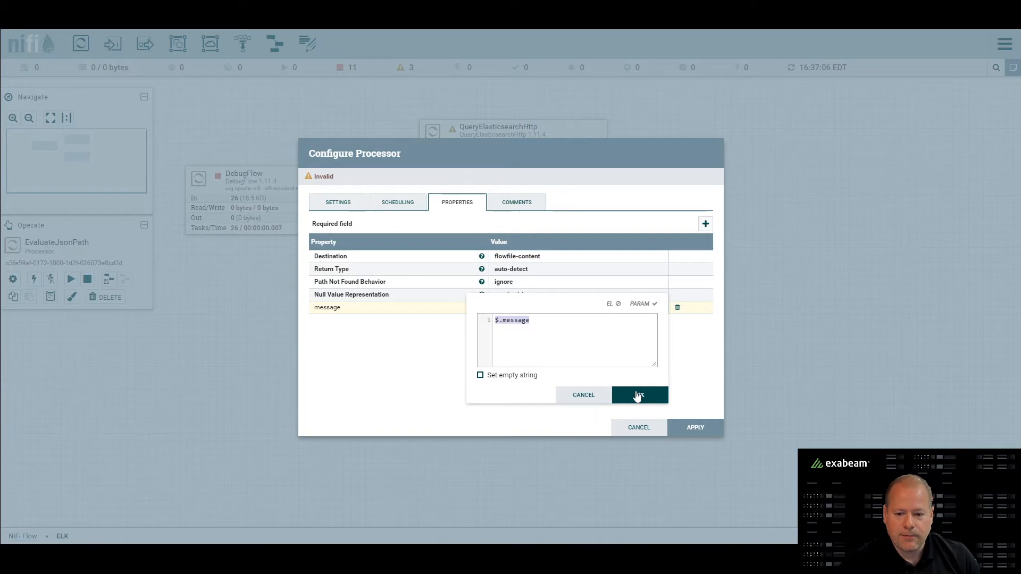
left_click(638, 395)
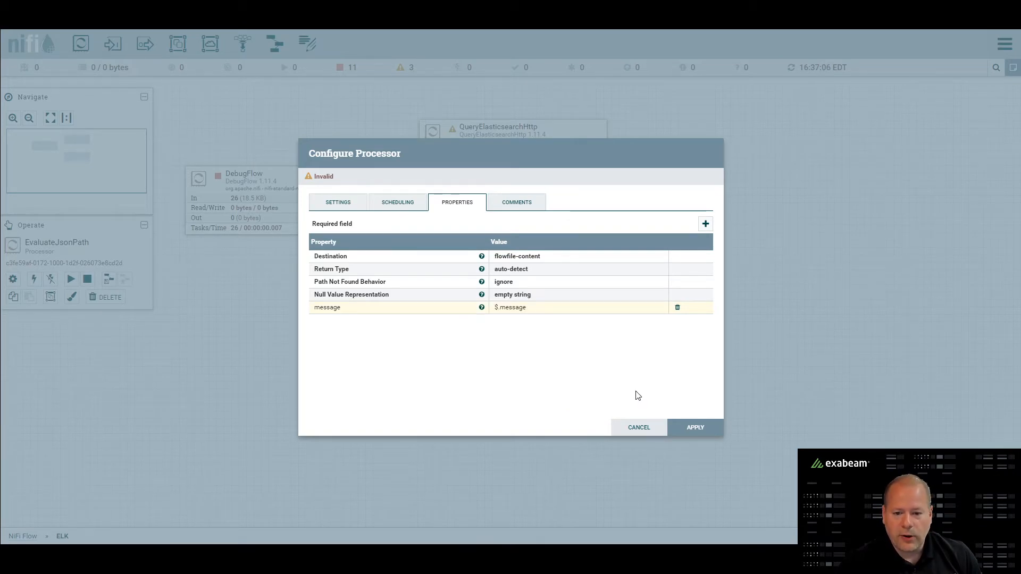
left_click(704, 429)
- Connect QueryElasticsearchHttp to EvaluateJsonPath for the success relationship, and move DebugFlow below and to the side of EvaluateJsonPath
left_click_drag(515, 159, 506, 282)
left_click(348, 293)
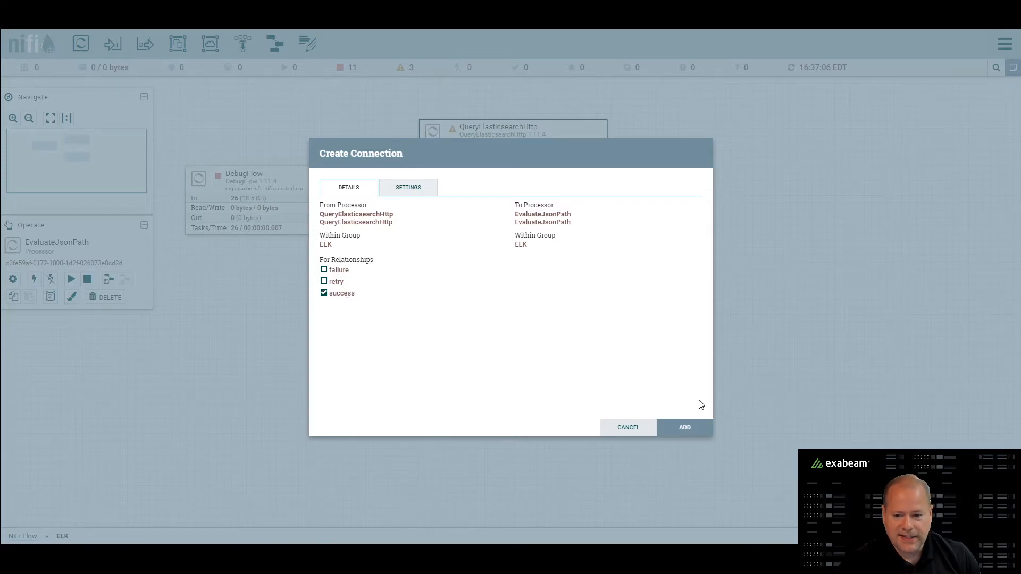
left_click(701, 429)
left_click_drag(346, 199, 326, 357)
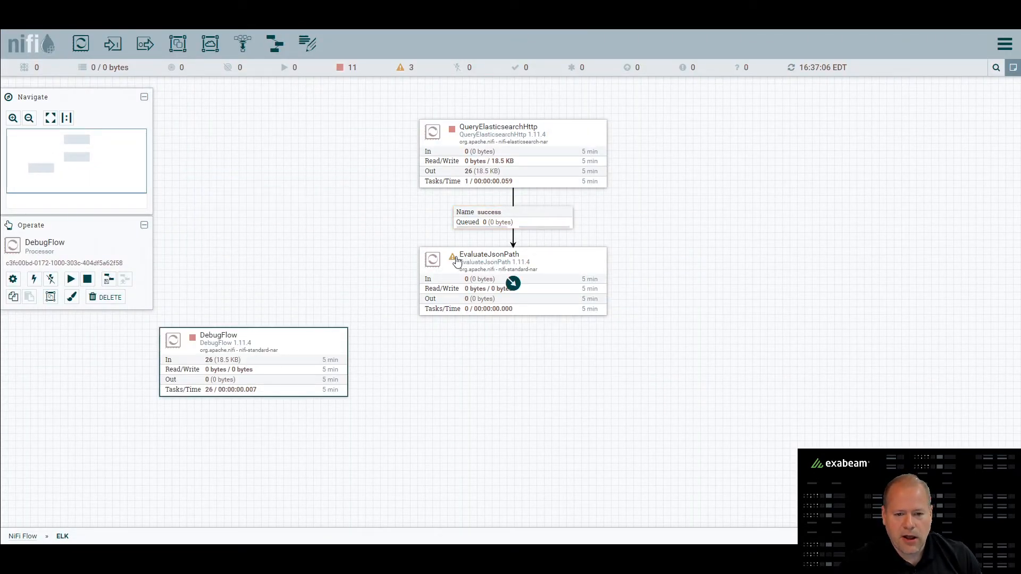
- Review which relationships EvaluateJsonPath automatically terminates to find out why it is flagged invalid
mouse_move(452, 262)
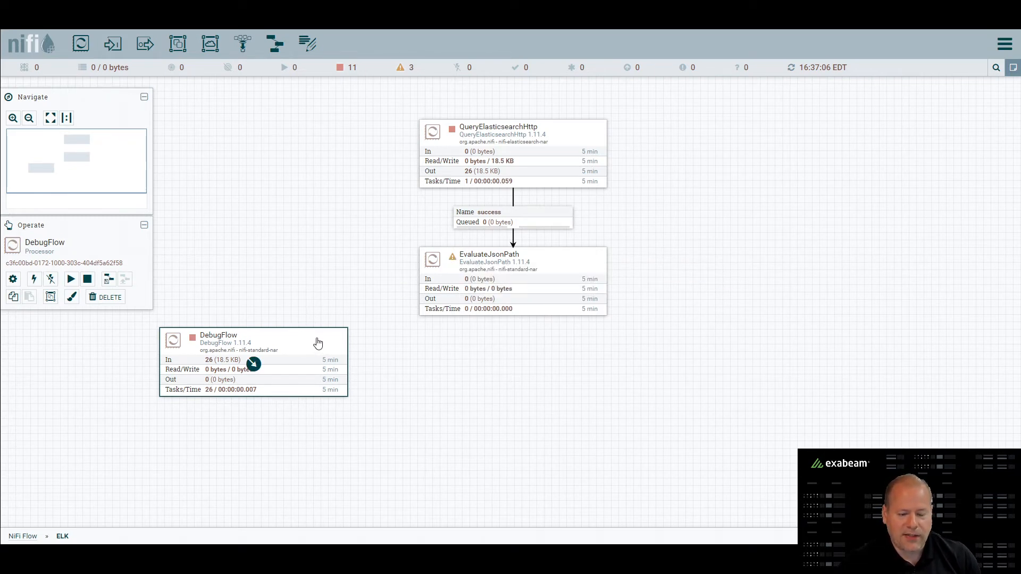
double_click(553, 282)
left_click(341, 205)
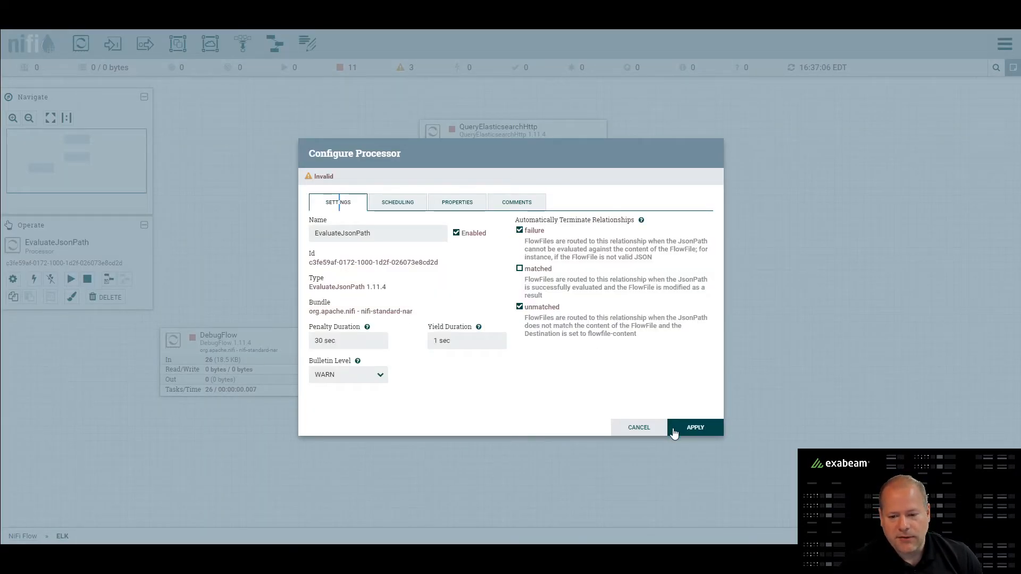
left_click(686, 429)
- Connect EvaluateJsonPath to DebugFlow for the matched relationship, and move DebugFlow farther away so the connection is clear
left_click_drag(511, 280, 290, 347)
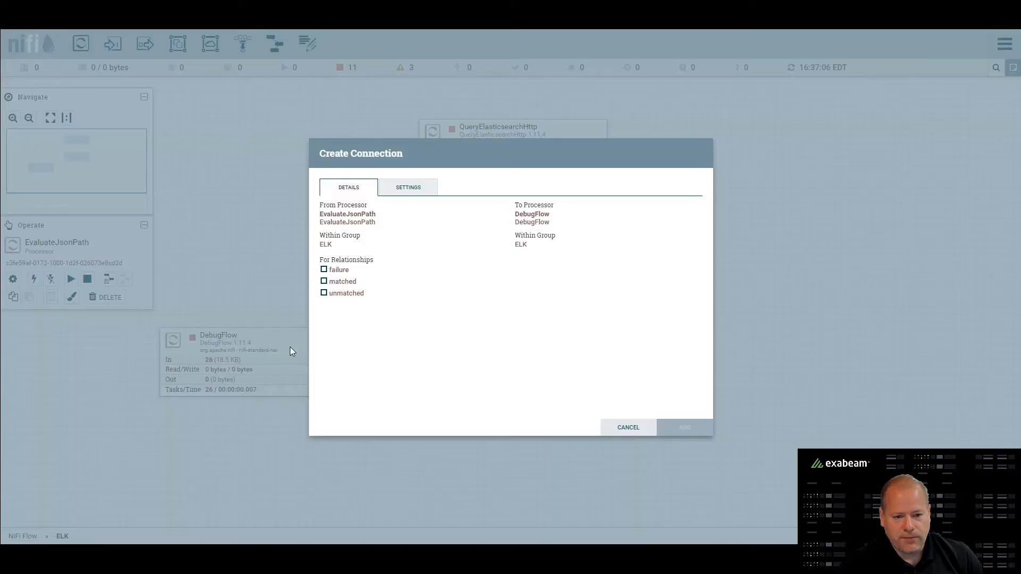
left_click(336, 284)
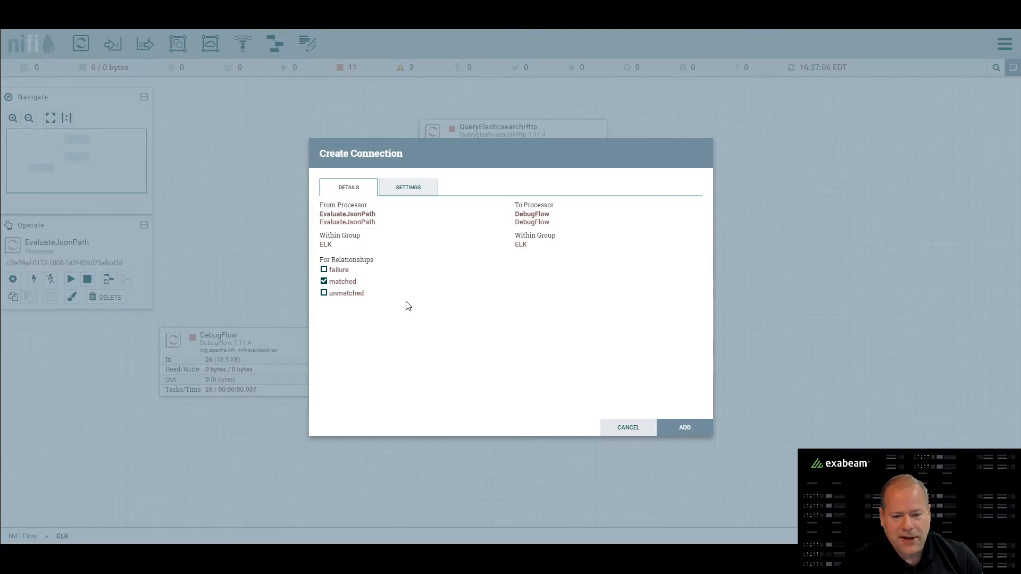
left_click(686, 429)
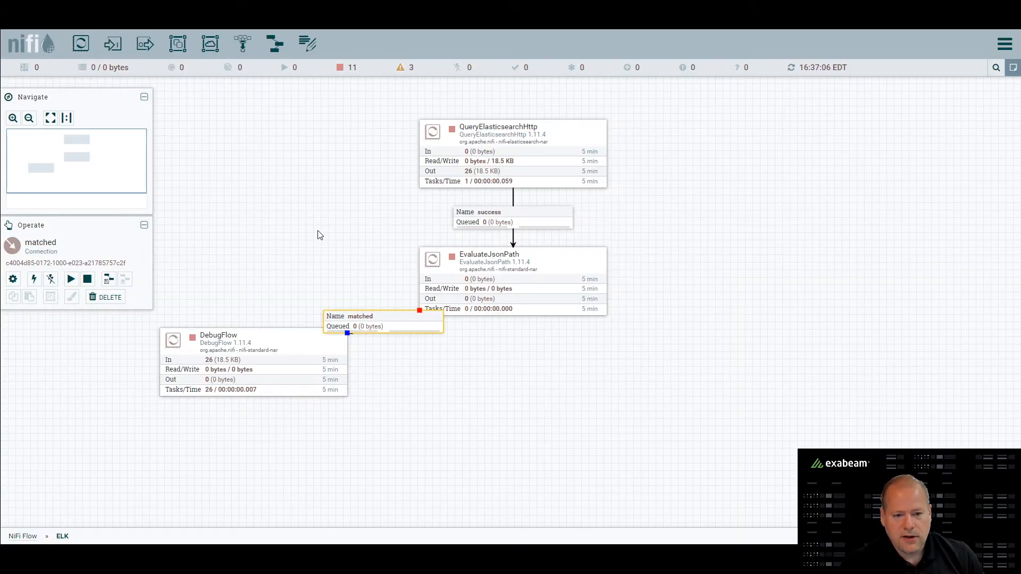
left_click_drag(297, 346, 242, 389)
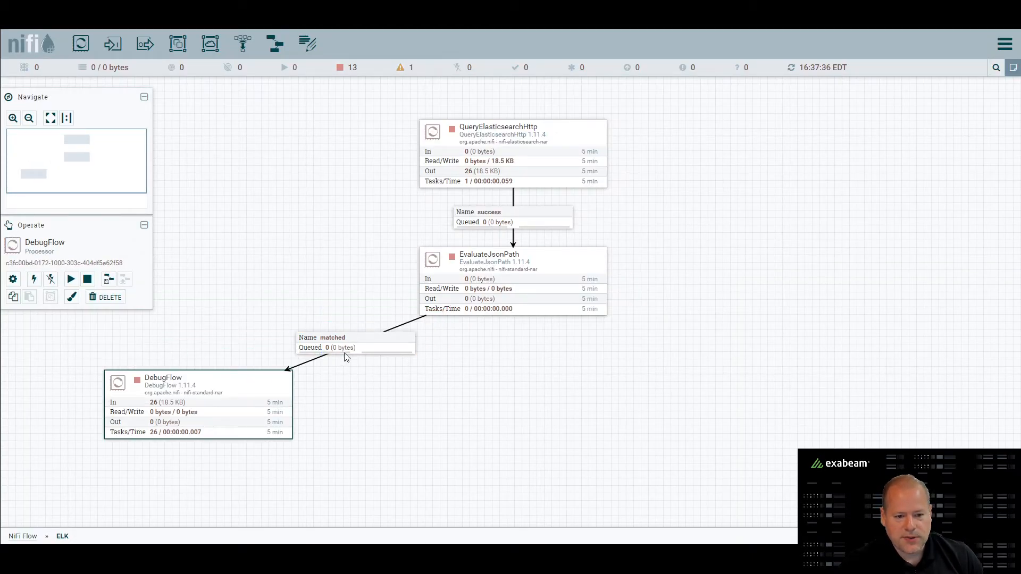
- Run all processors in the ELK group with EvaluateJsonPath included, refresh the canvas statistics, and stop the group again
right_click(318, 166)
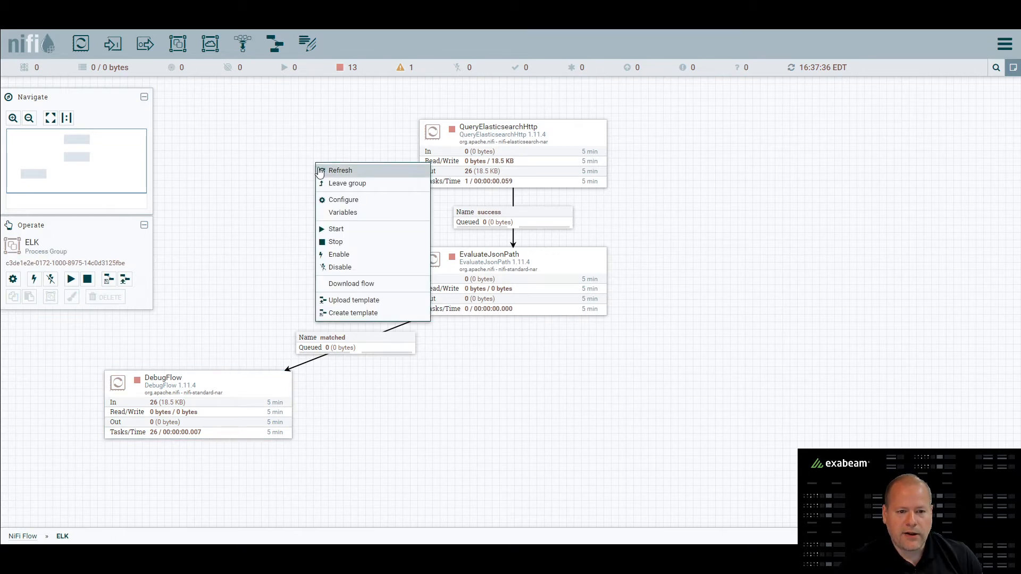
left_click(350, 235)
right_click(346, 144)
left_click(349, 151)
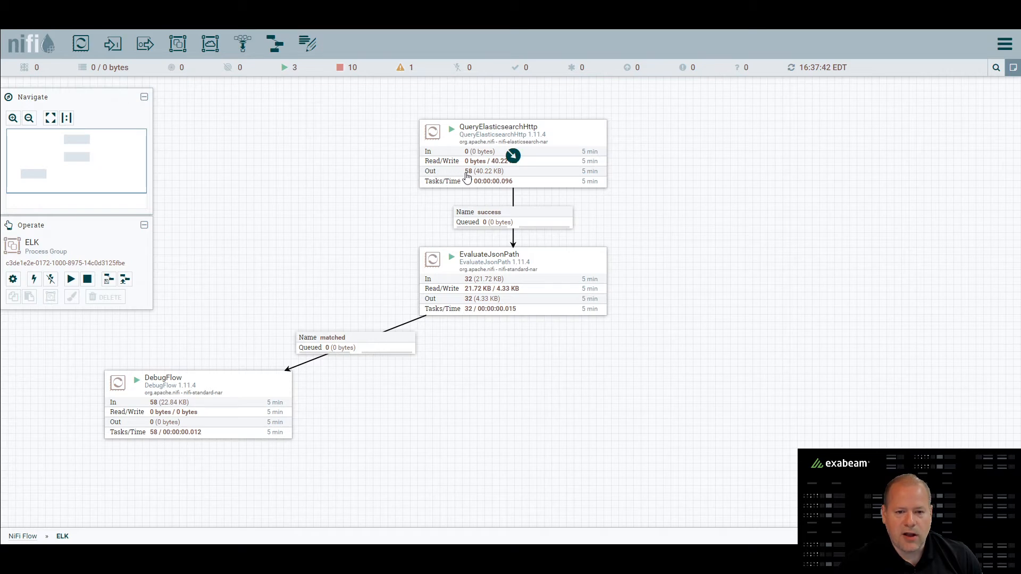
right_click(338, 152)
left_click(381, 230)
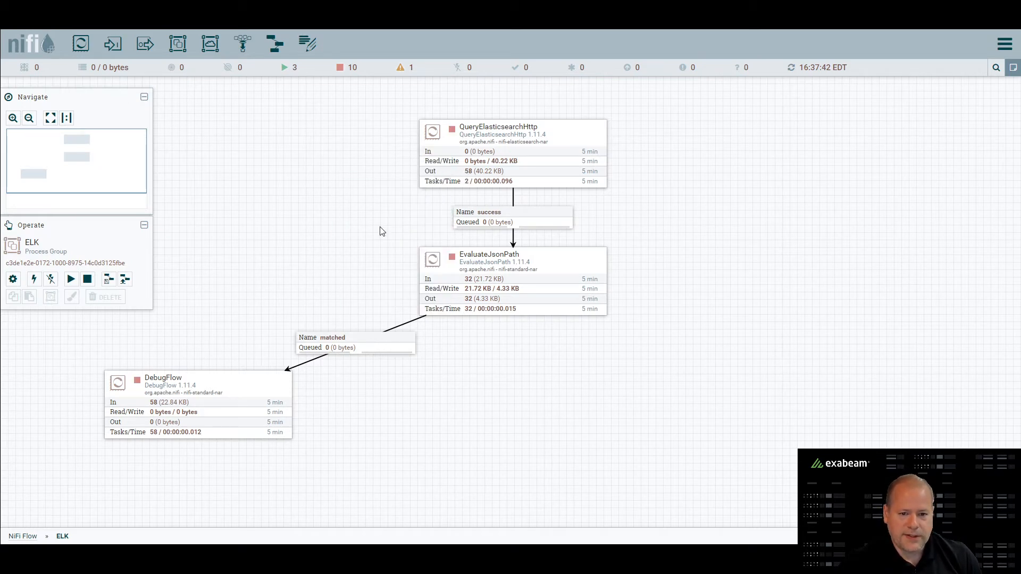
- Check DebugFlow's data provenance by viewing the output content of the newest DROP event, and close the provenance view
left_click(248, 391)
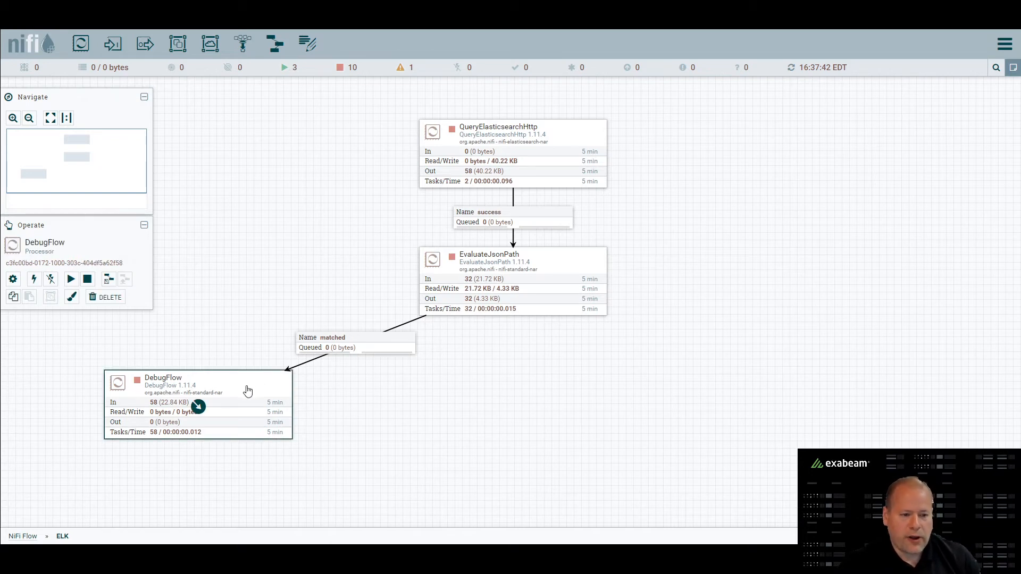
right_click(248, 391)
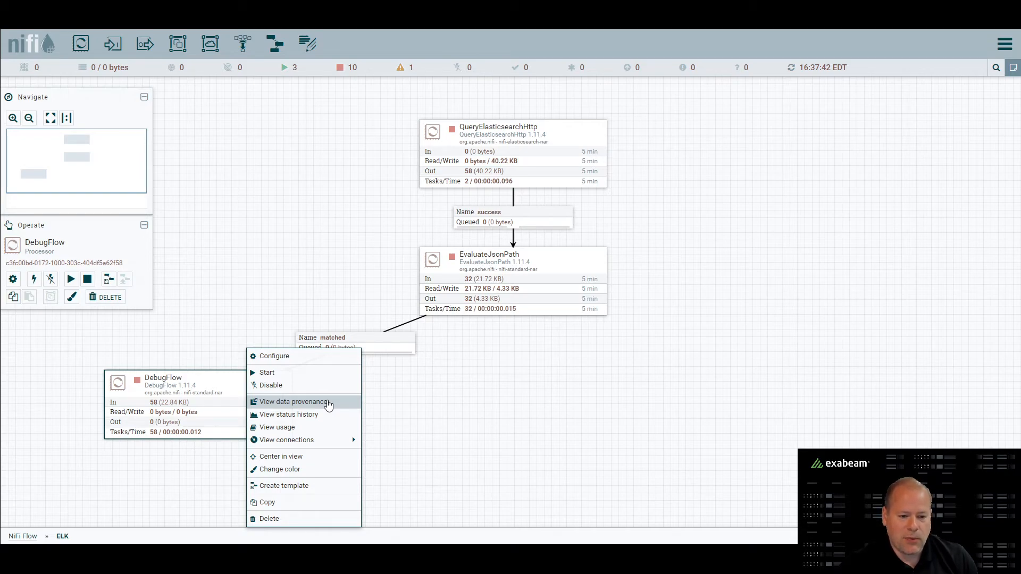
left_click(328, 405)
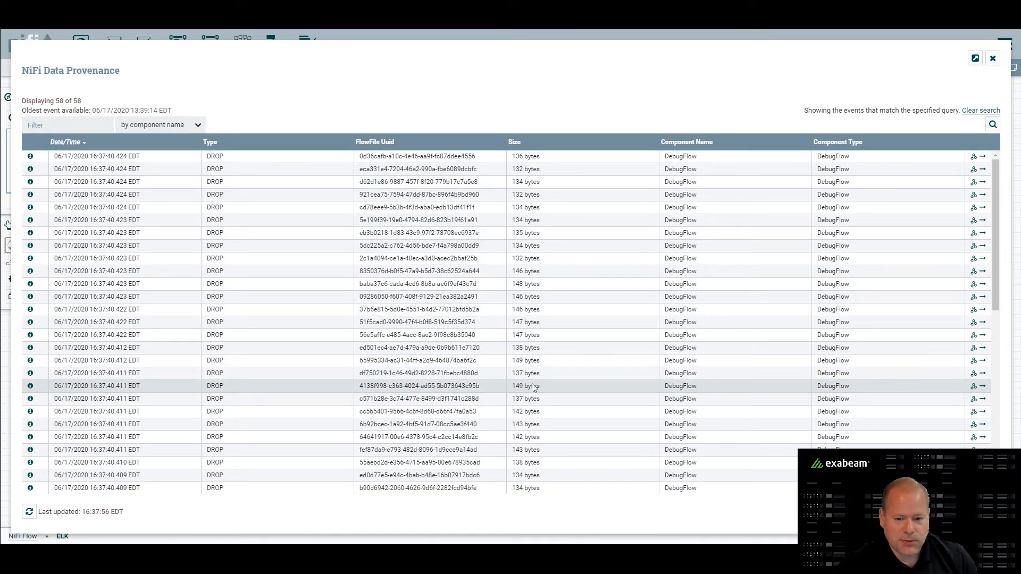
left_click(30, 157)
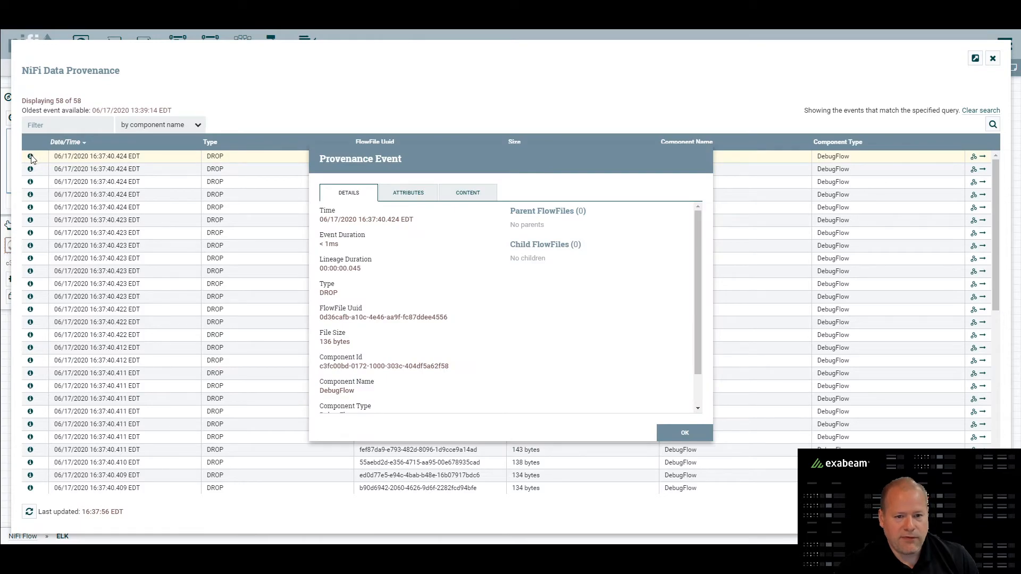
left_click(456, 195)
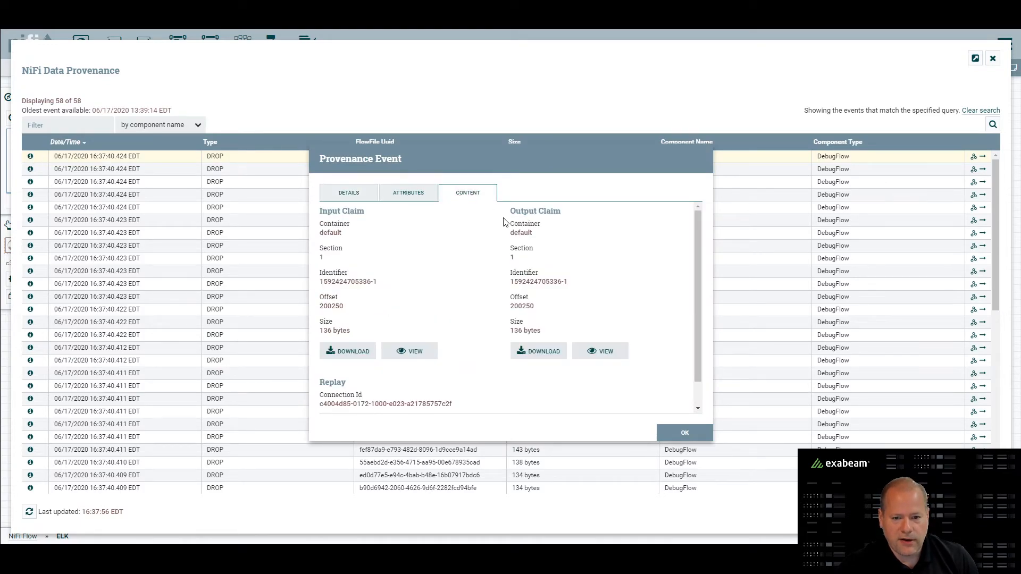
left_click(602, 352)
left_click_drag(595, 91, 75, 91)
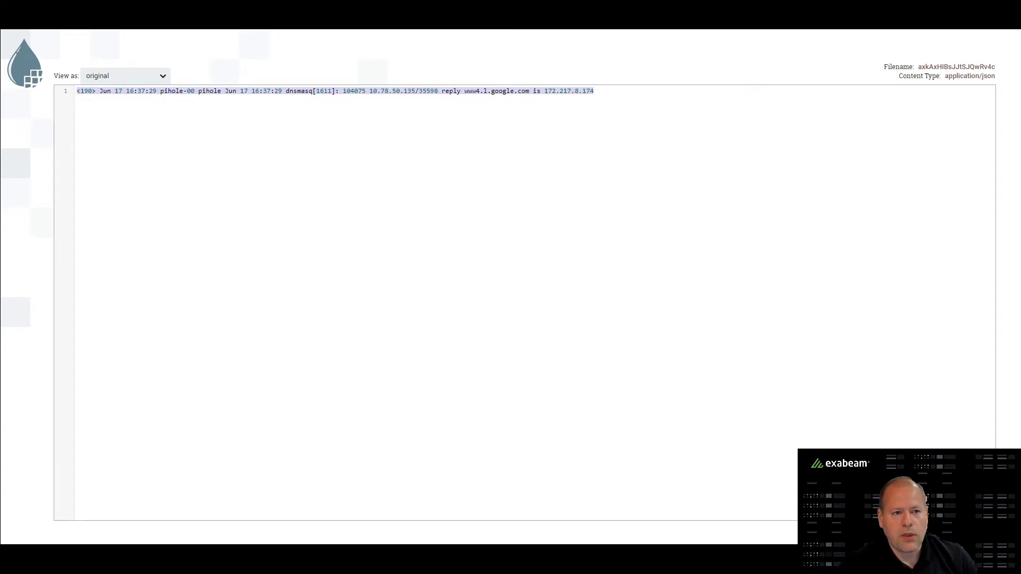
left_click(249, 16)
left_click(691, 429)
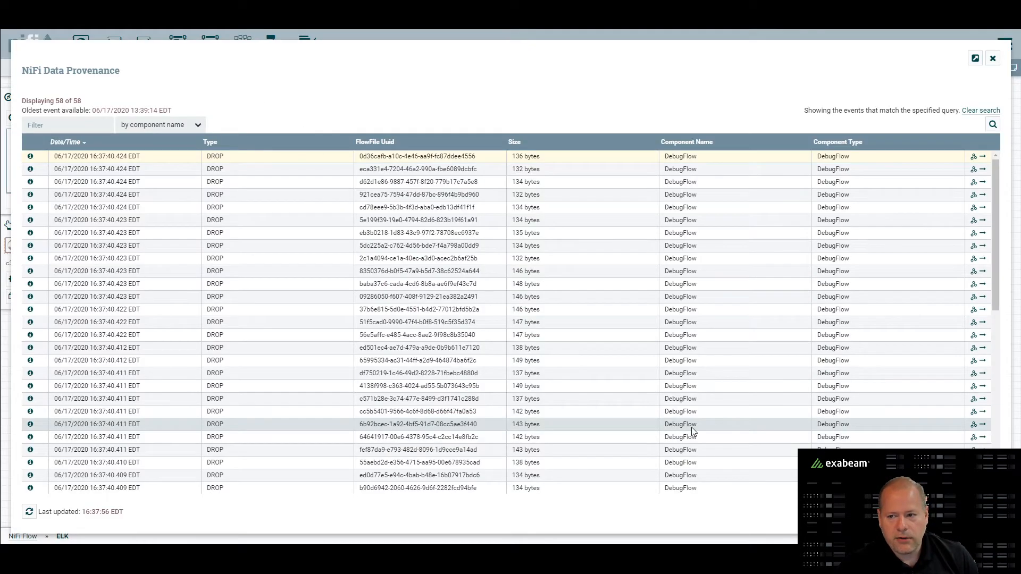
left_click(993, 59)
- Delete the matched connection between EvaluateJsonPath and DebugFlow, and delete the DebugFlow processor
left_click(356, 351)
key("Delete")
left_click(284, 390)
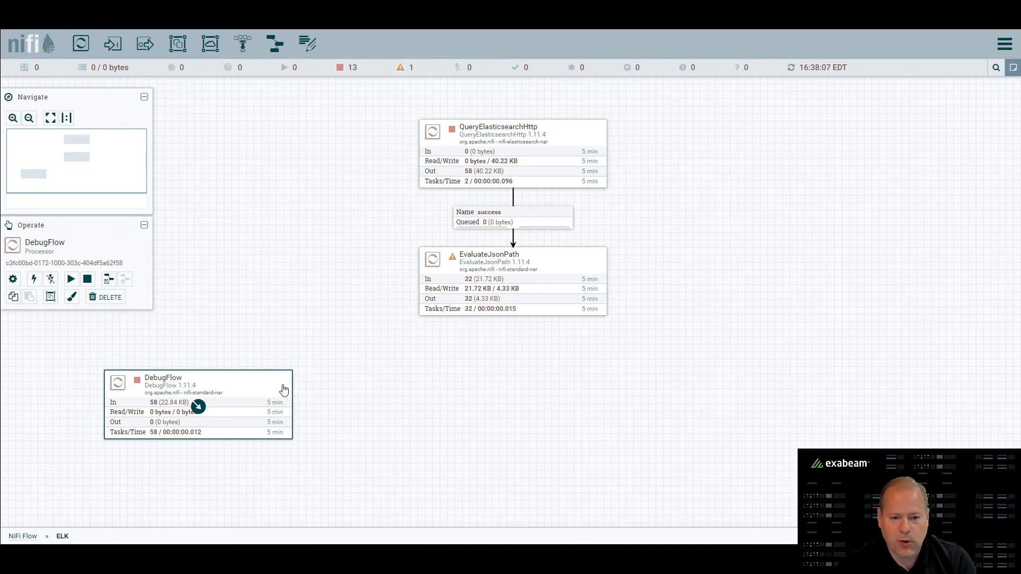
key("Delete")
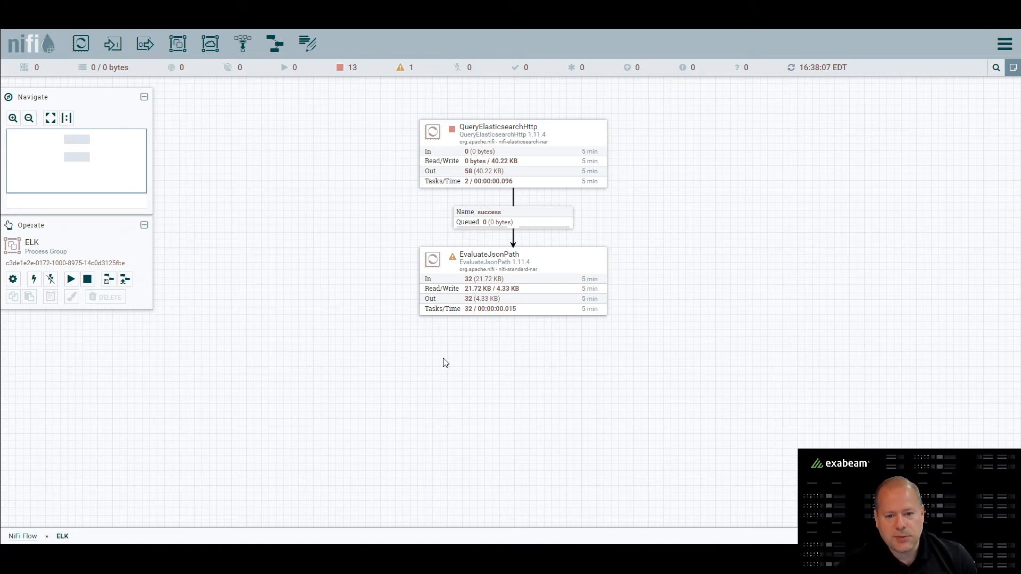
- Start adding a processor, look up PutSyslog in the processor list, and examine the message field in the formatted FlowFile content
left_click_drag(81, 43, 512, 392)
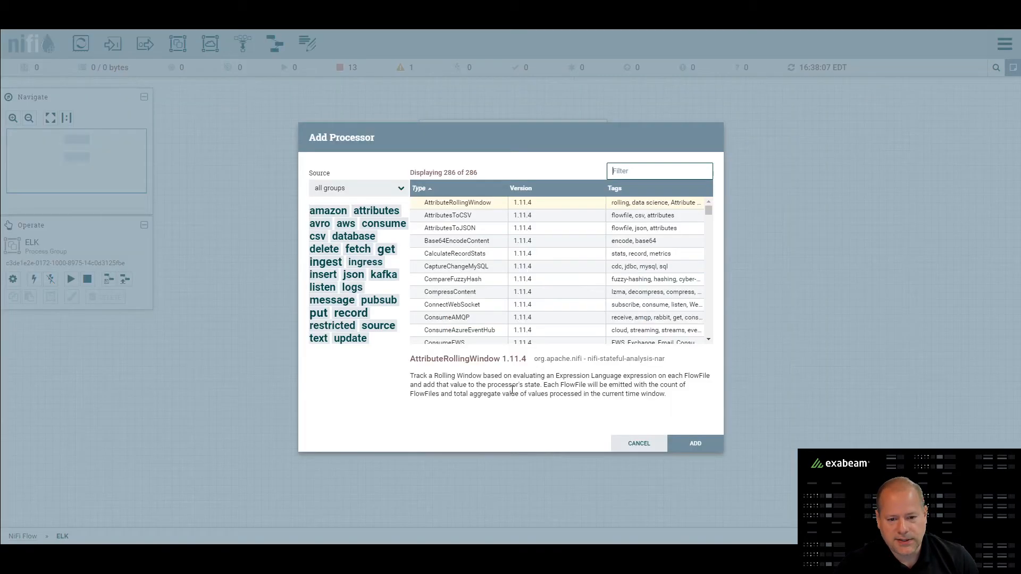
type("putsys")
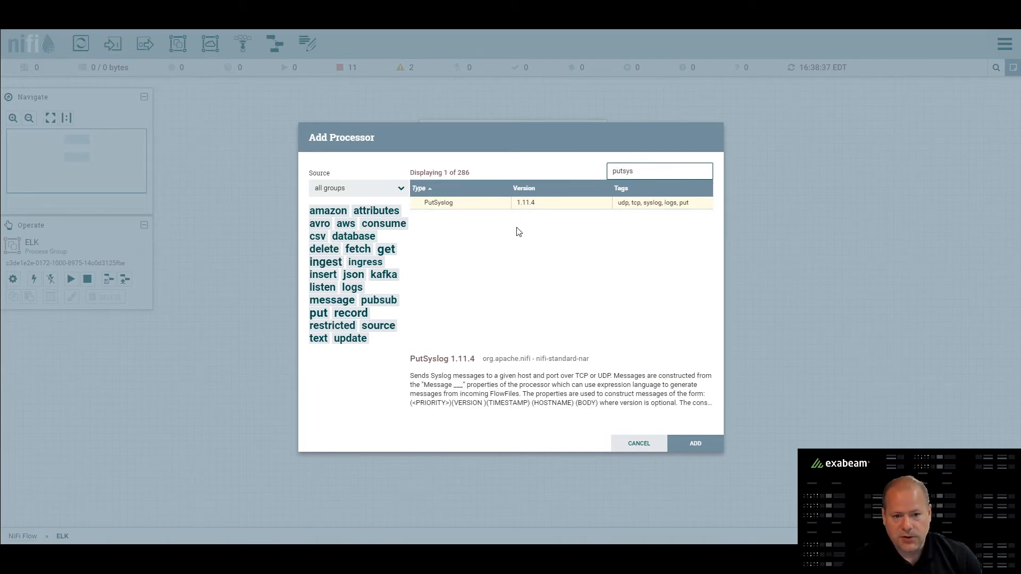
left_click(446, 209)
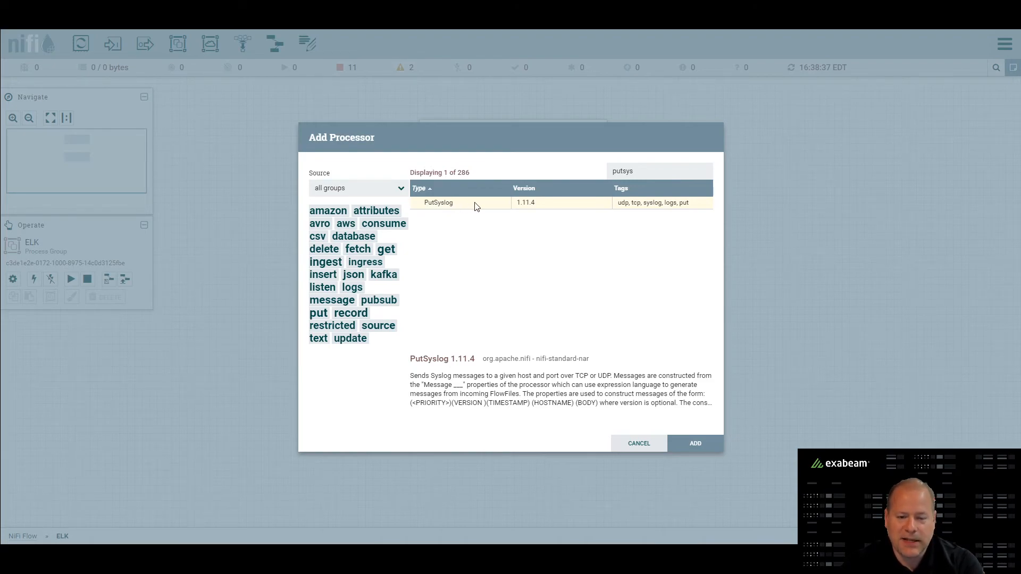
left_click(654, 171)
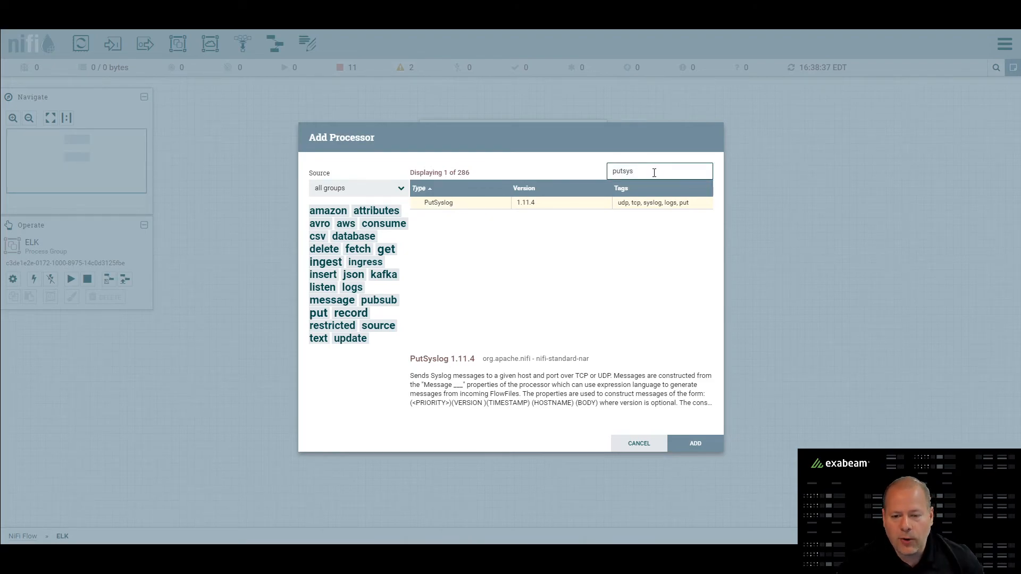
key("BackSpace")
key("BackSpace")
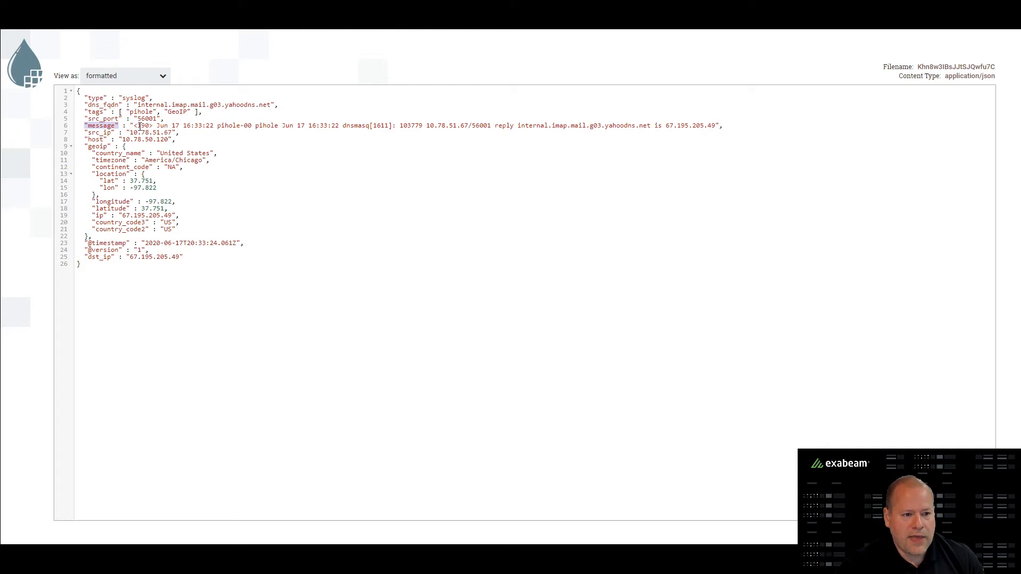
left_click_drag(134, 126, 718, 125)
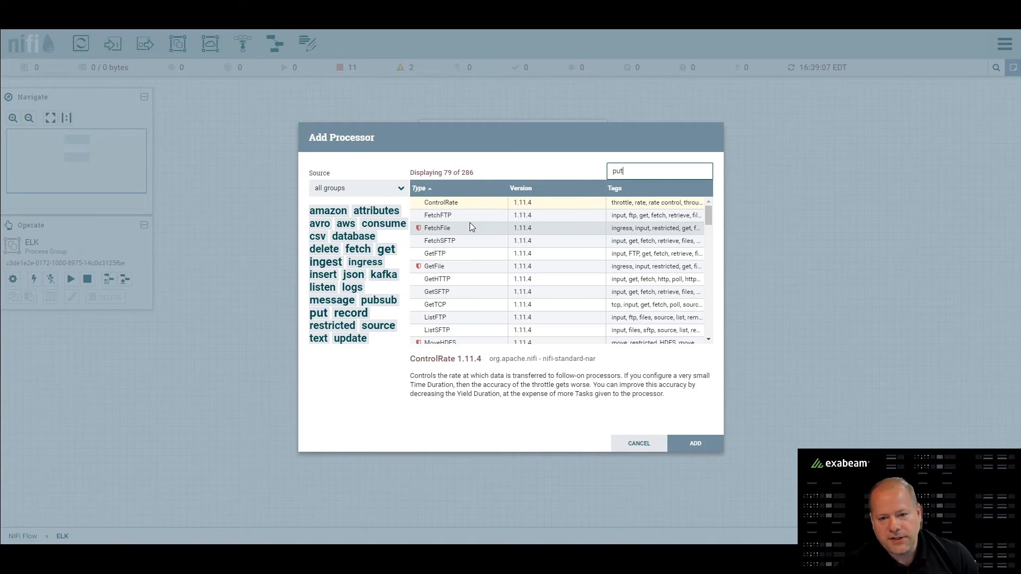
- Add a PutUDP processor and align it directly below EvaluateJsonPath
type("udp")
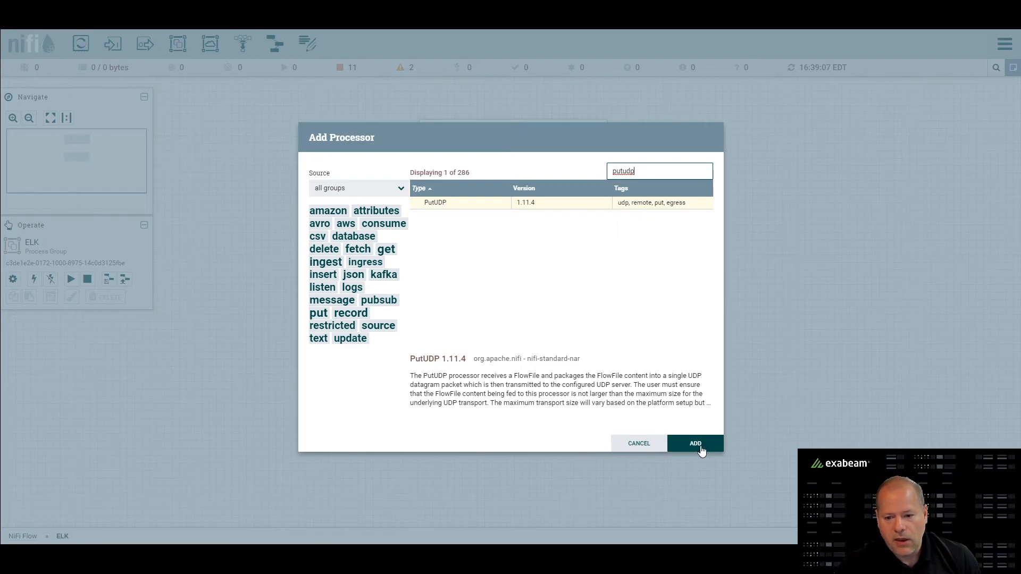
left_click(696, 444)
left_click_drag(665, 420, 553, 415)
- Set PutUDP to automatically terminate its failure and success relationships, and check its run schedule
double_click(553, 415)
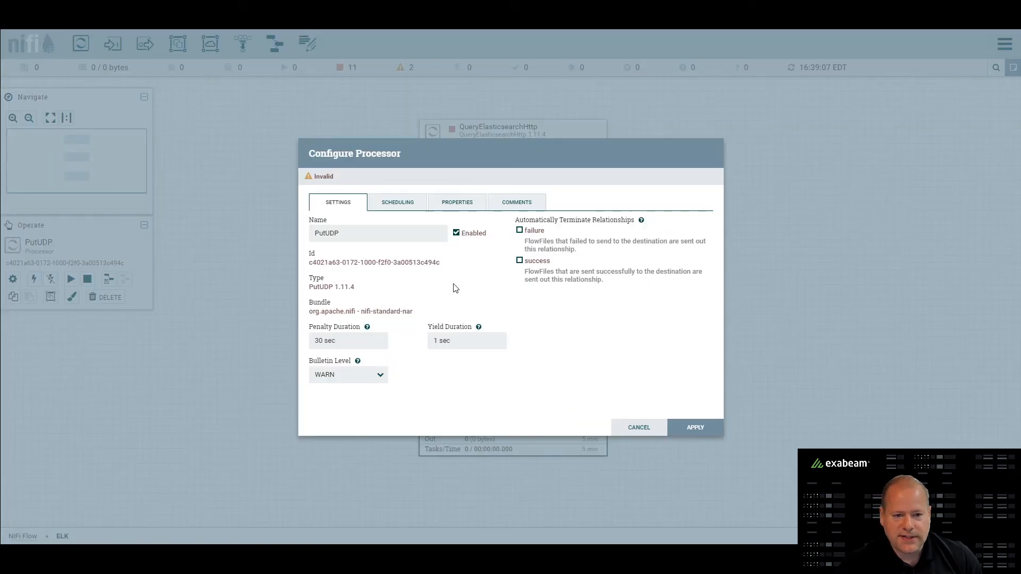
left_click(520, 261)
left_click(521, 231)
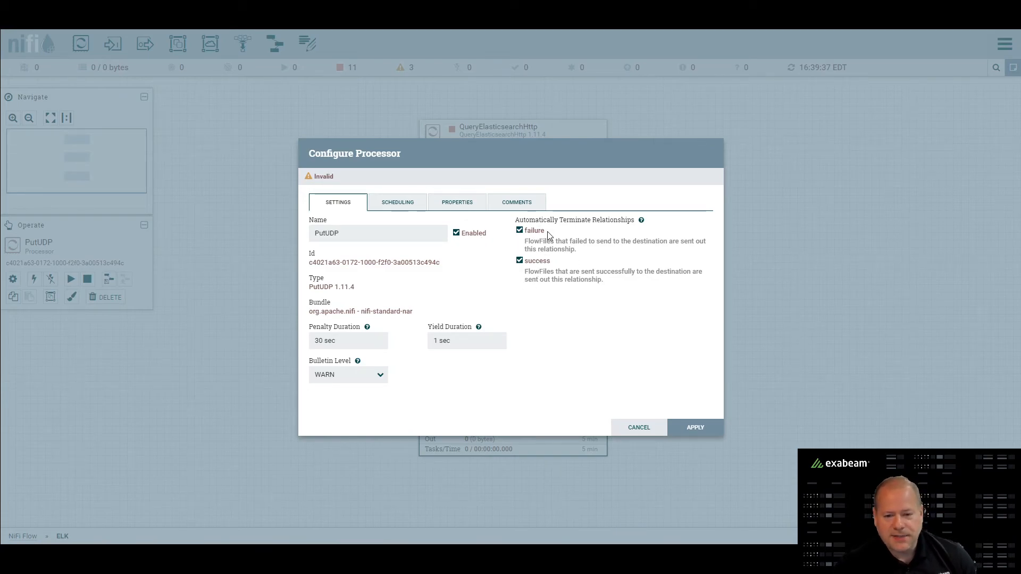
left_click(398, 206)
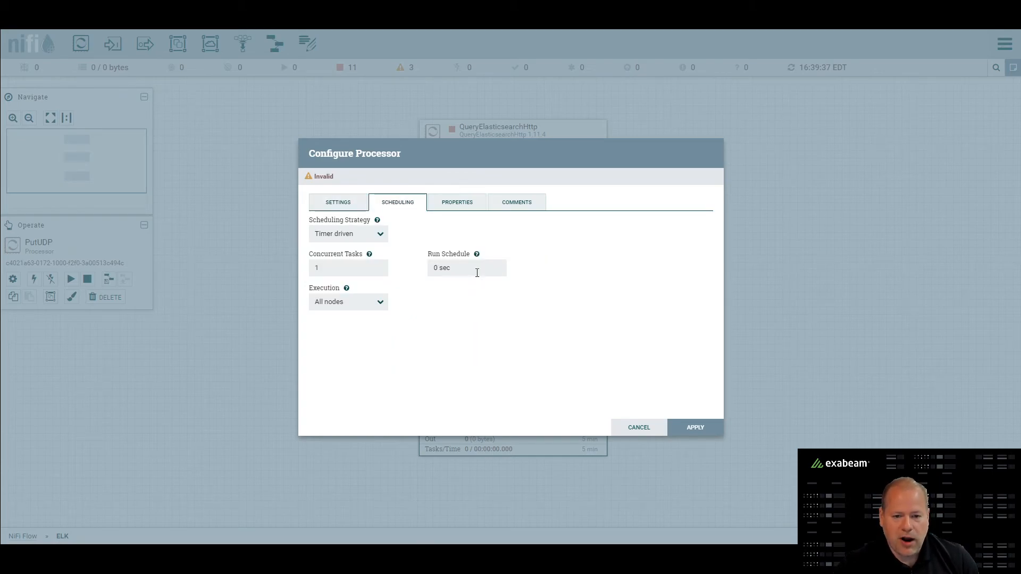
left_click_drag(462, 268, 430, 267)
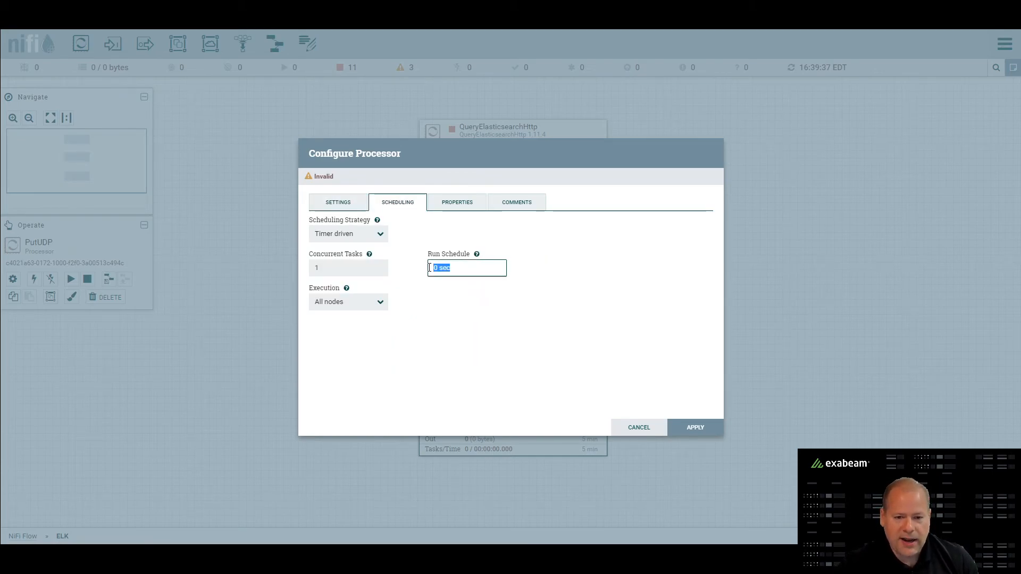
- Set PutUDP's Hostname to 10.10.10.10 and Port to 514, and apply the processor configuration
left_click(454, 207)
left_click(520, 260)
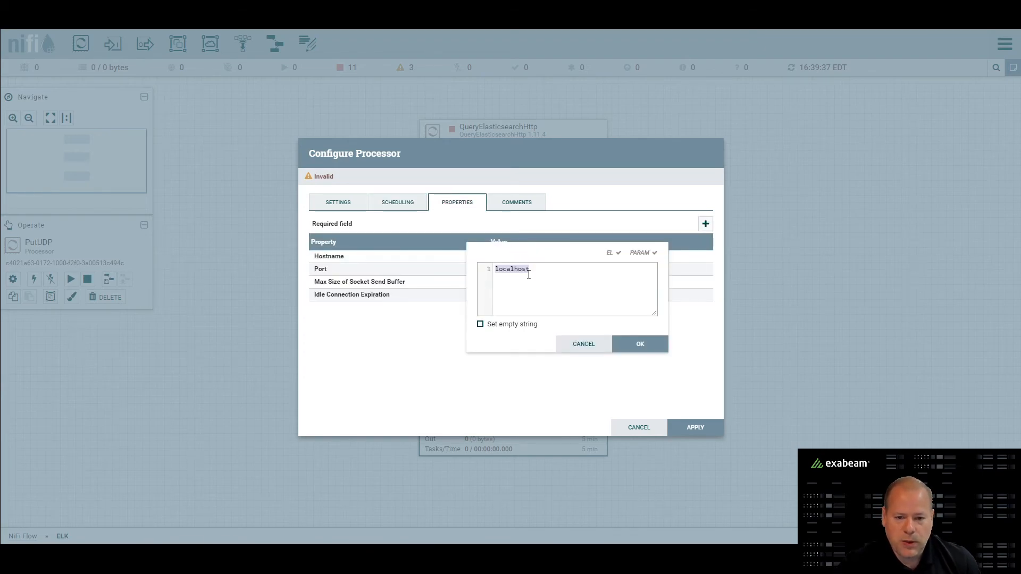
type("10.10.10.10")
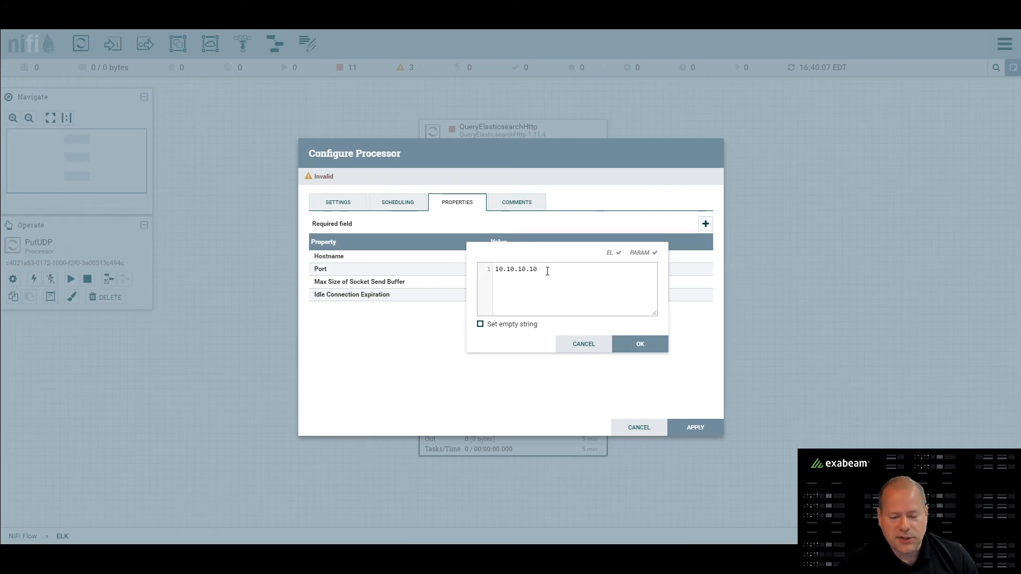
left_click_drag(547, 273, 495, 264)
left_click(641, 344)
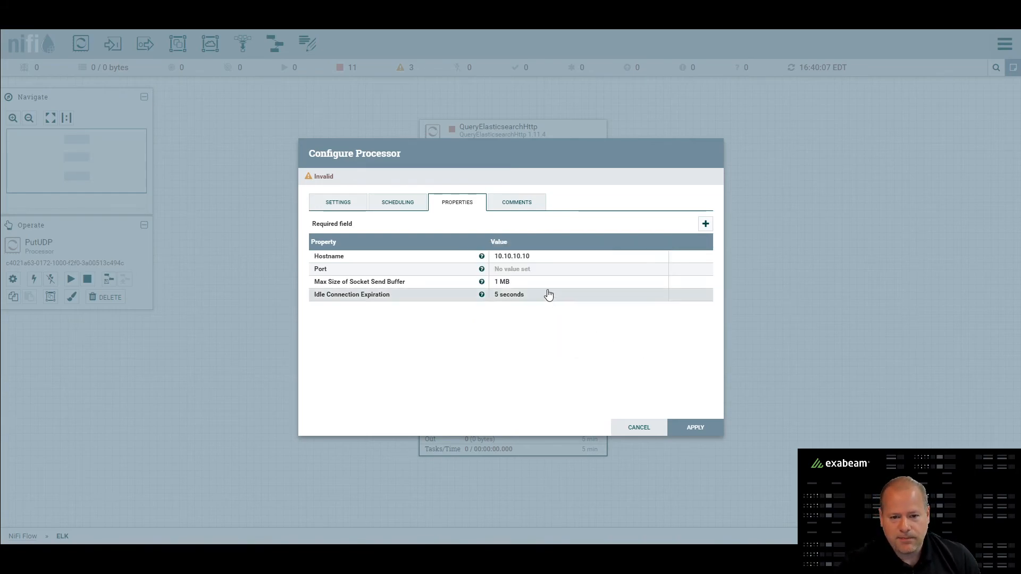
left_click(537, 268)
type("514")
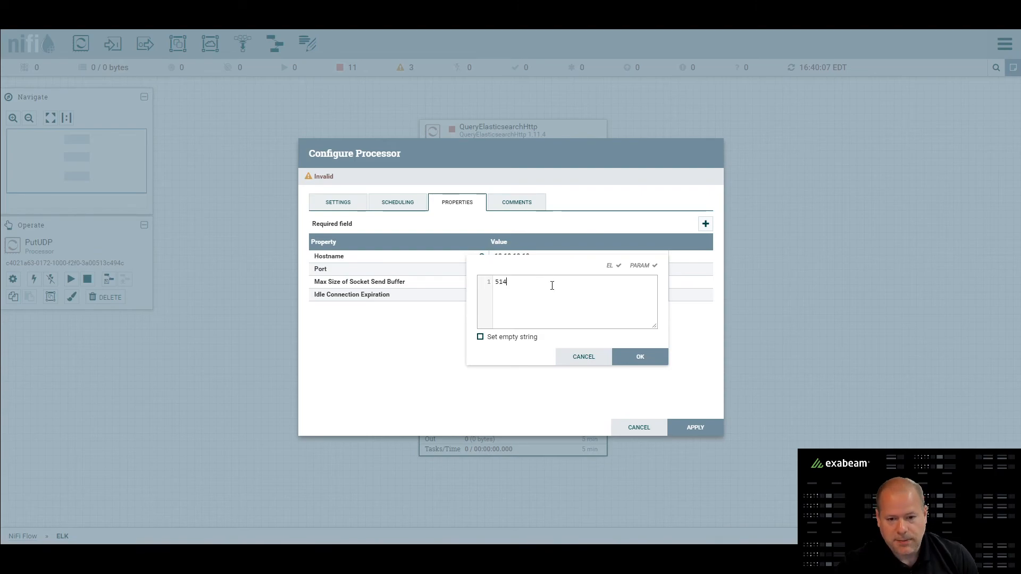
left_click(635, 358)
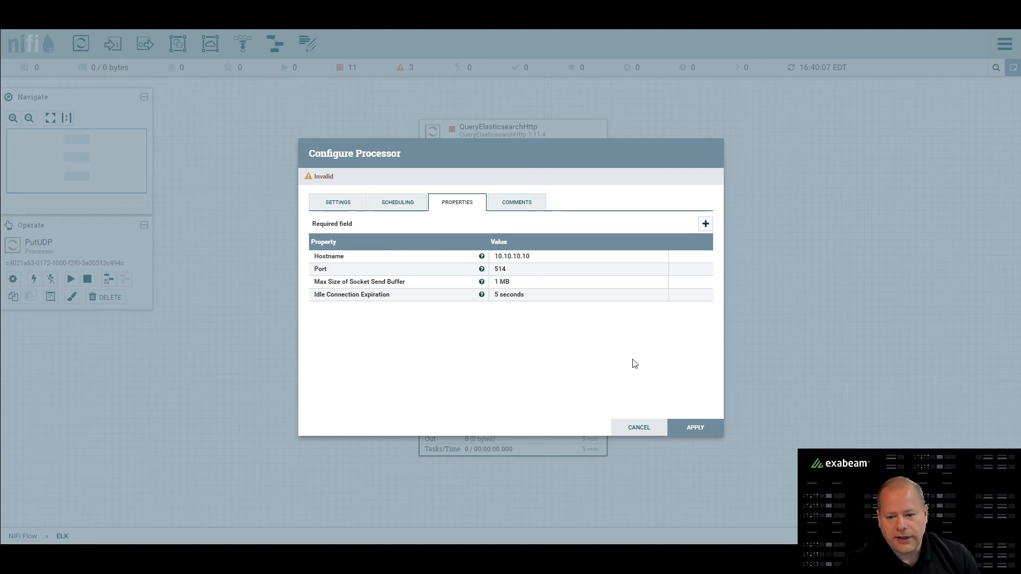
left_click(697, 426)
- Connect EvaluateJsonPath to PutUDP for the matched relationship
left_click_drag(517, 290, 531, 412)
left_click(345, 286)
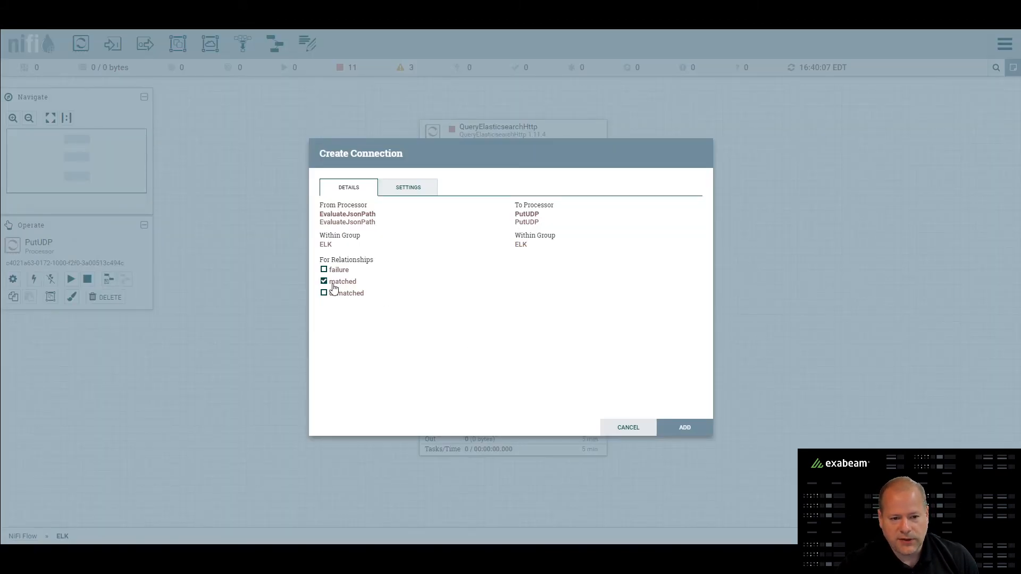
left_click(697, 430)
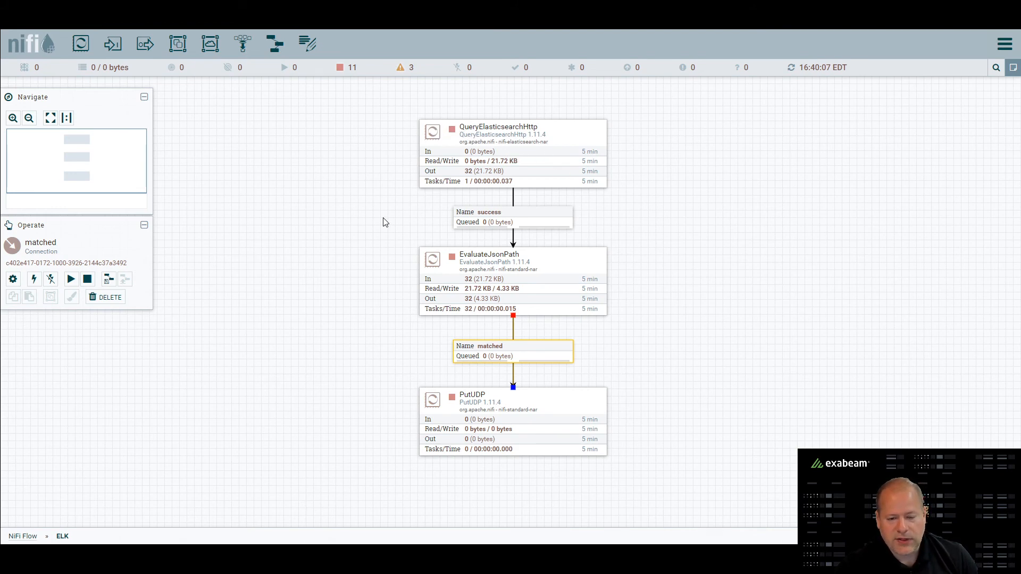
- Start all processors in the ELK group while the tcpdump capture for host 10.10.10.10 is running
left_click(346, 222)
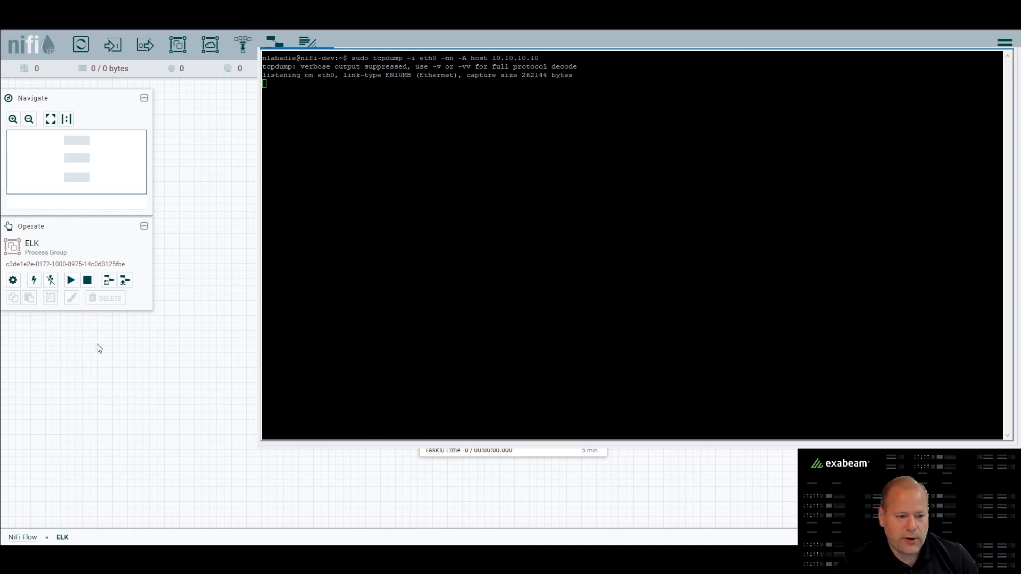
right_click(136, 331)
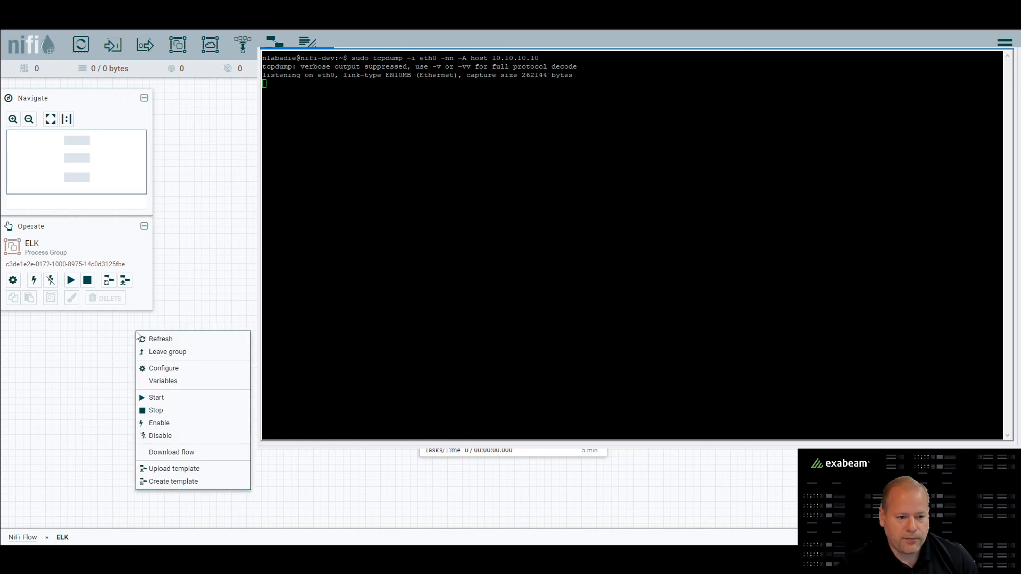
left_click(166, 398)
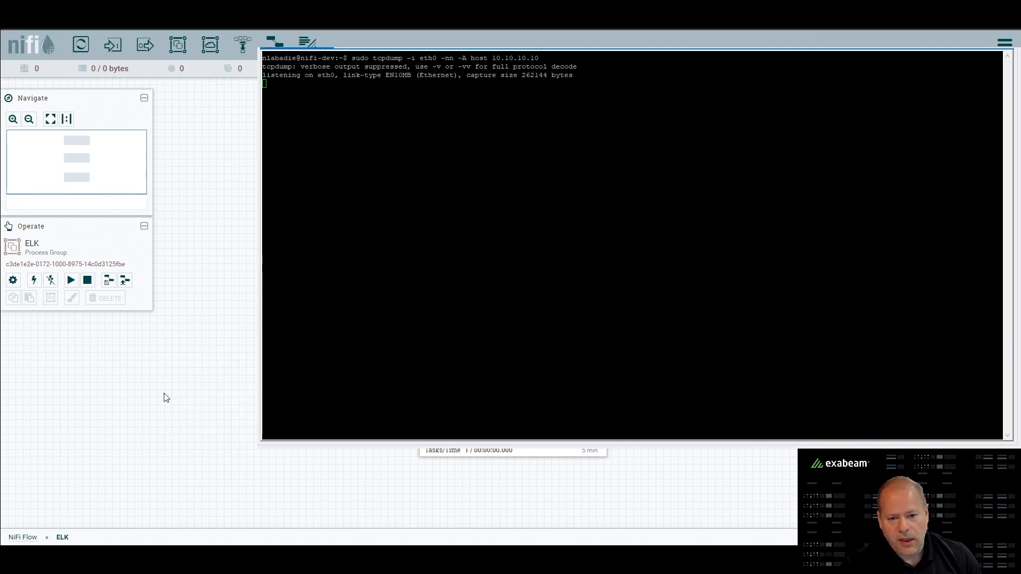